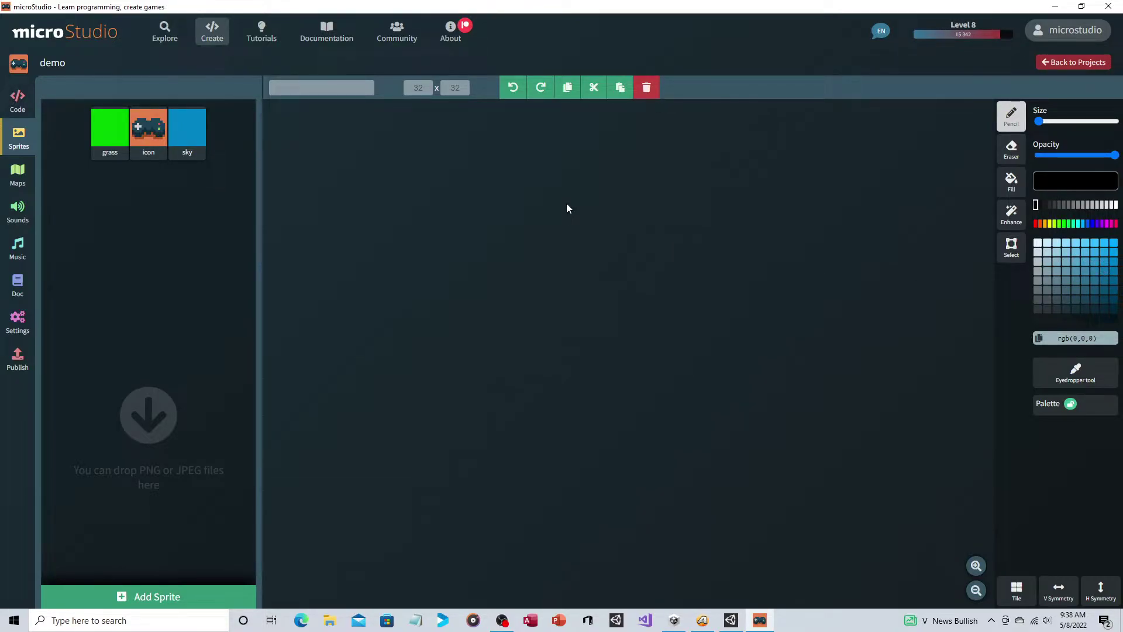
Add a new sprite to the project and rename it blob
left_click(156, 597)
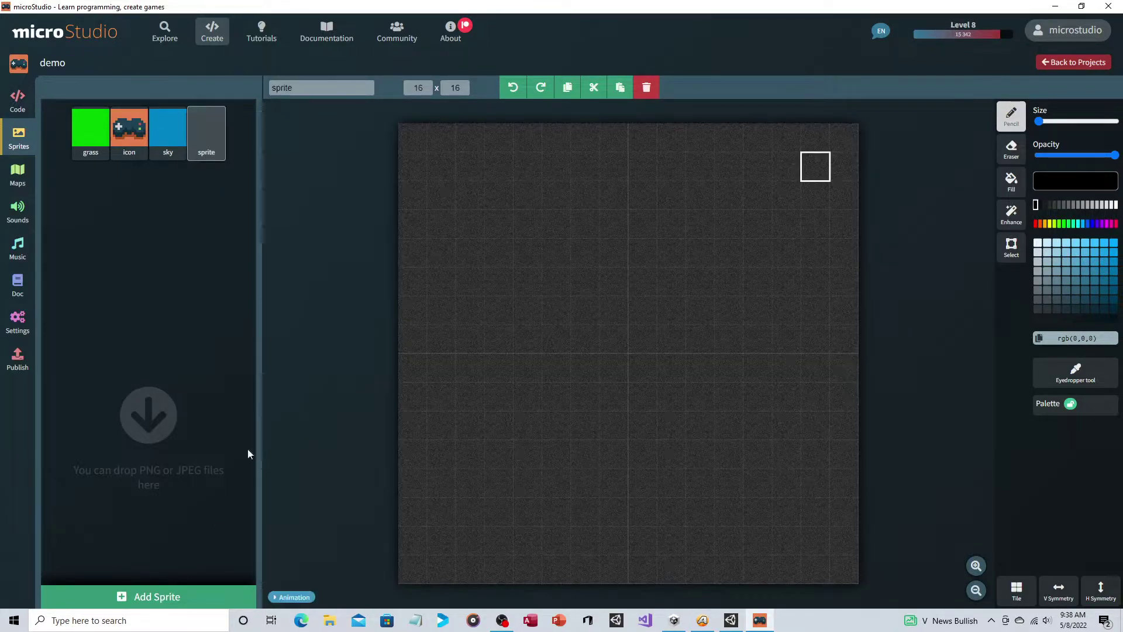
left_click_drag(310, 88, 268, 93)
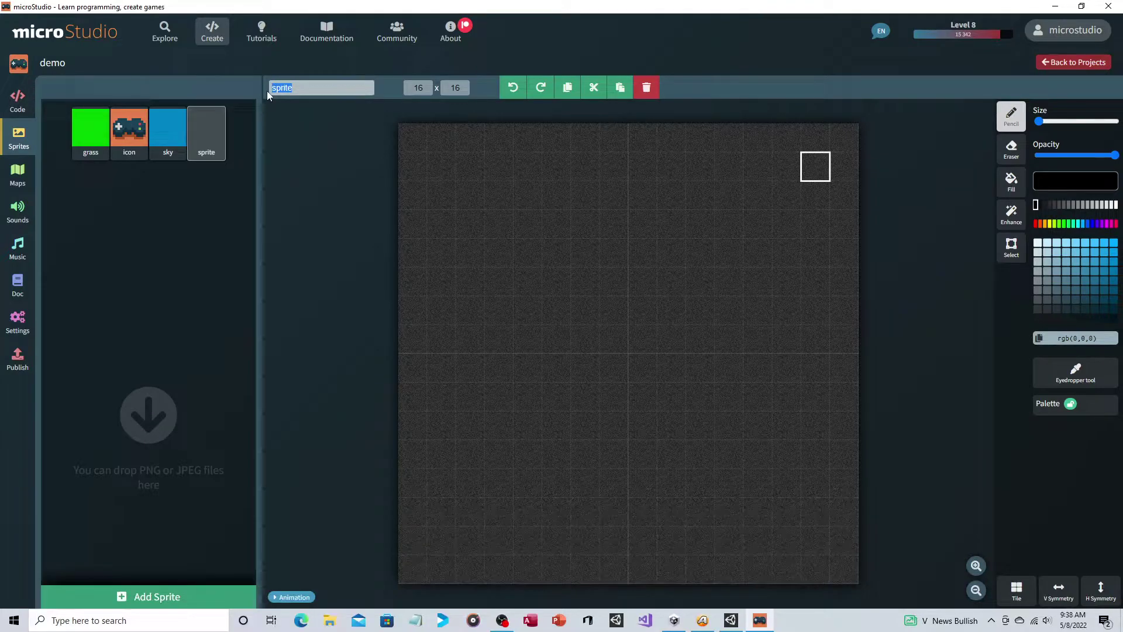
type("blob")
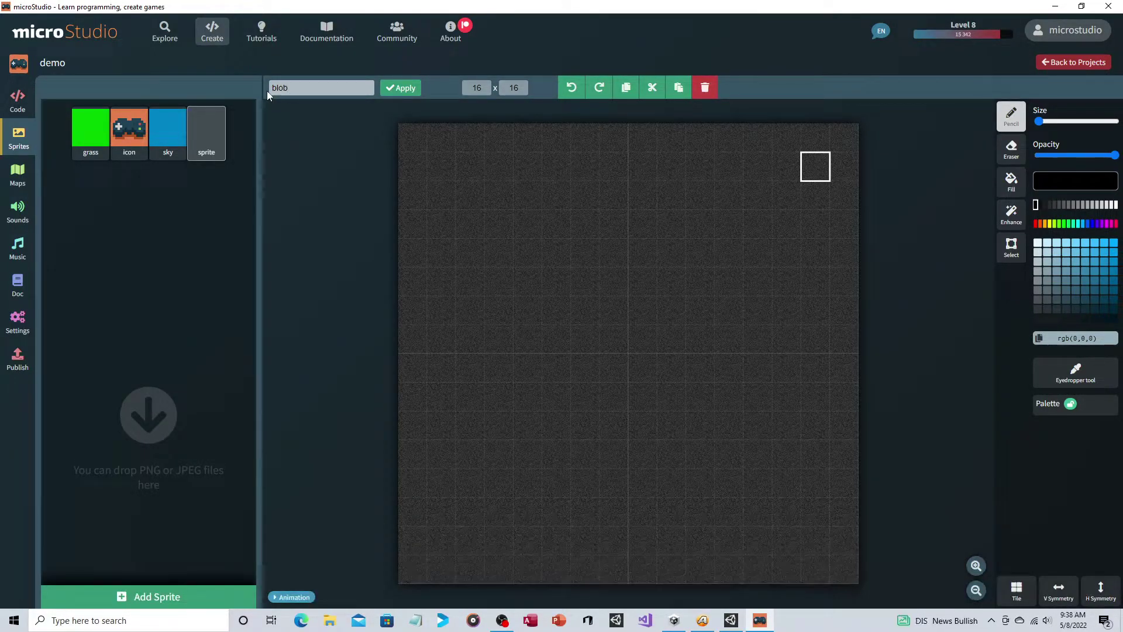
left_click(402, 91)
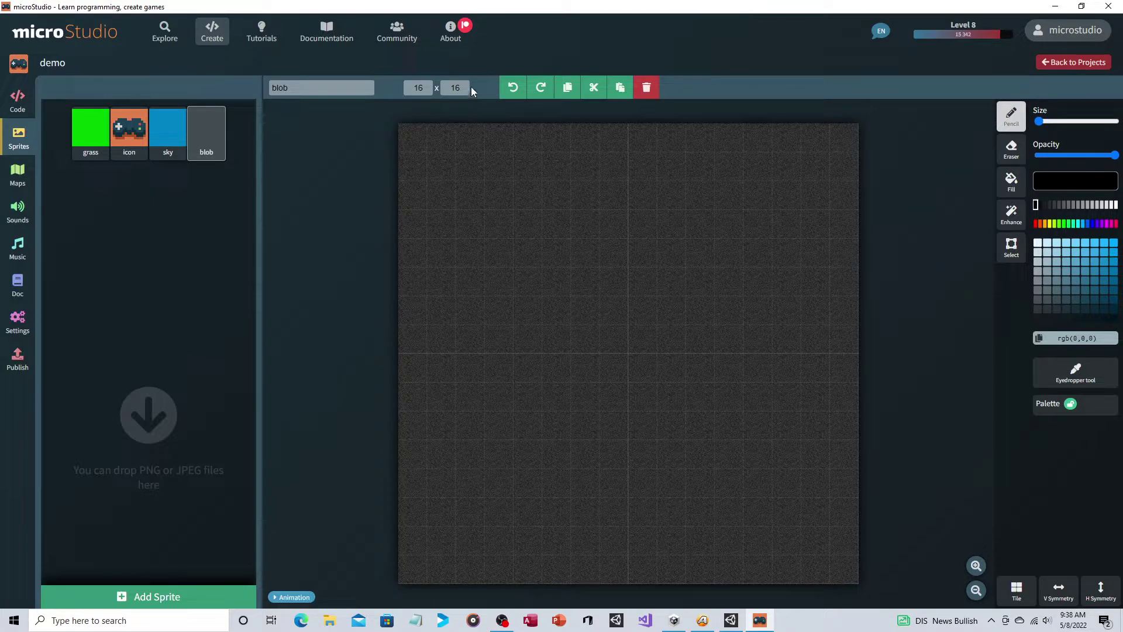
Resize the blob sprite's canvas to 32 x 32 pixels
double_click(418, 85)
type("32")
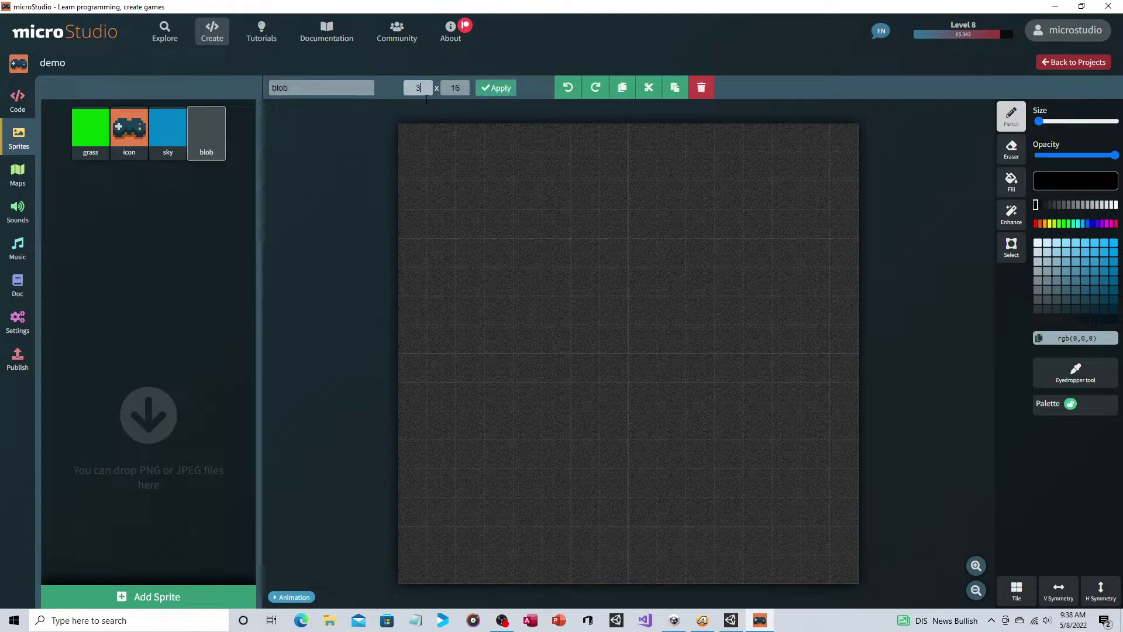
double_click(444, 91)
type("3")
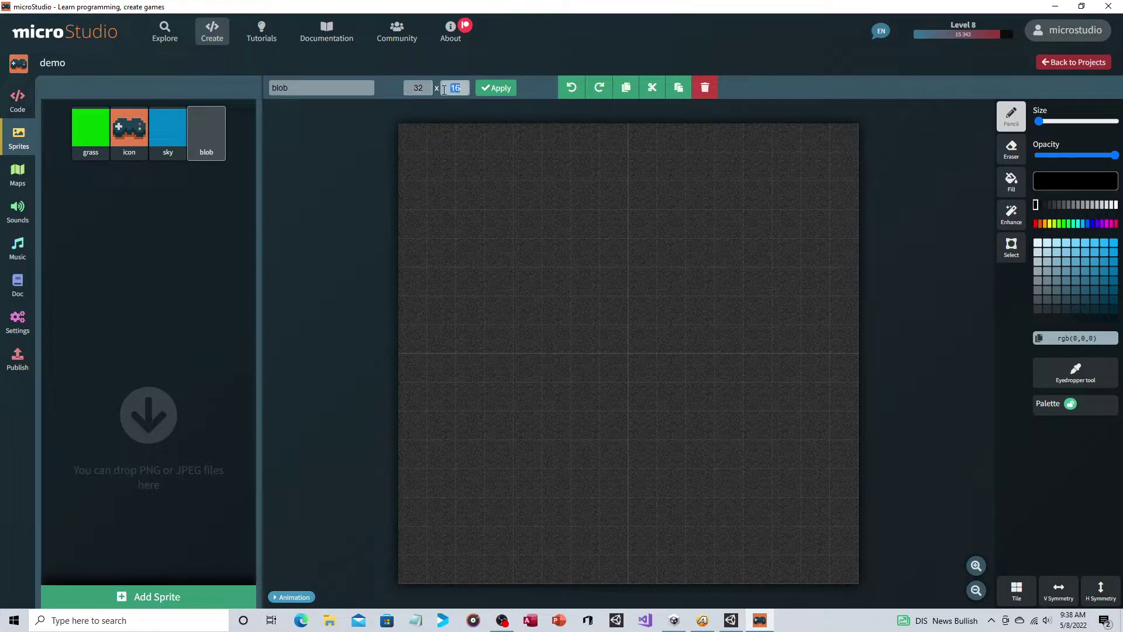
type("2")
left_click(497, 88)
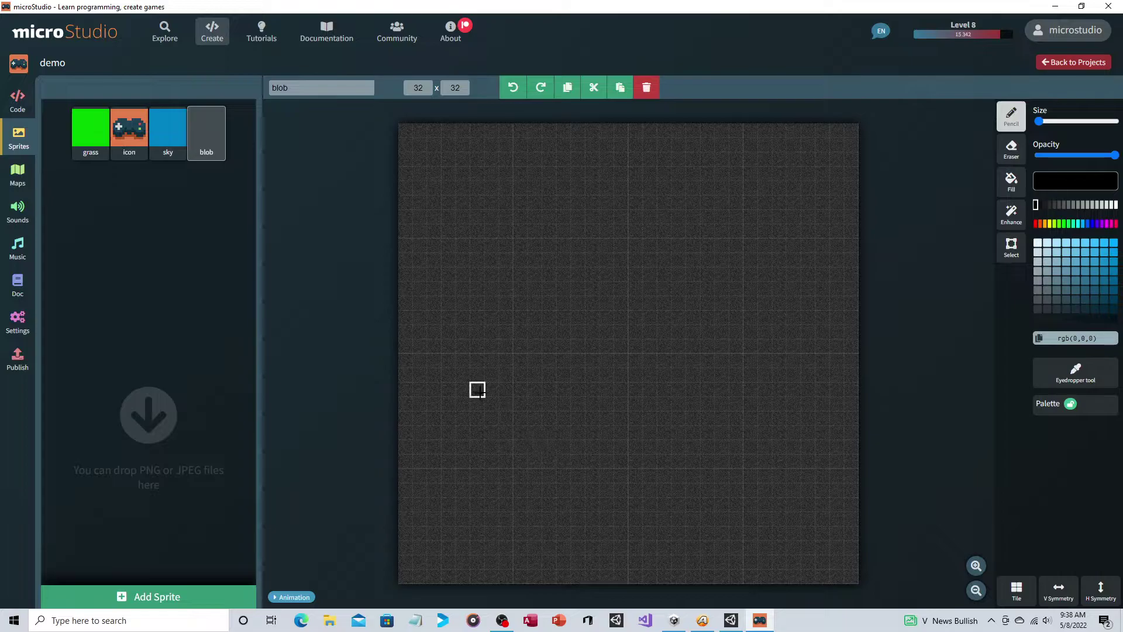
Draw a black dome outline with a flat base across the blob canvas and even out both ends of its top edge
mouse_move(463, 361)
left_mouse_down()
mouse_move(822, 358)
mouse_move(795, 303)
mouse_move(677, 258)
mouse_move(563, 259)
mouse_move(491, 288)
mouse_move(433, 358)
mouse_move(448, 361)
left_mouse_up()
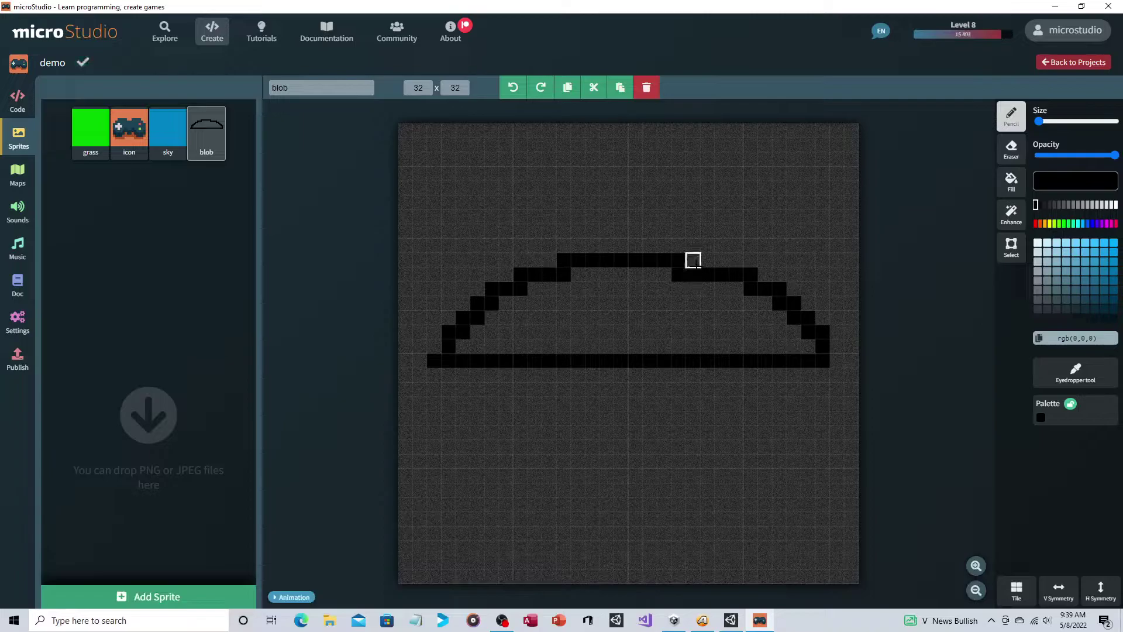
left_click(678, 259)
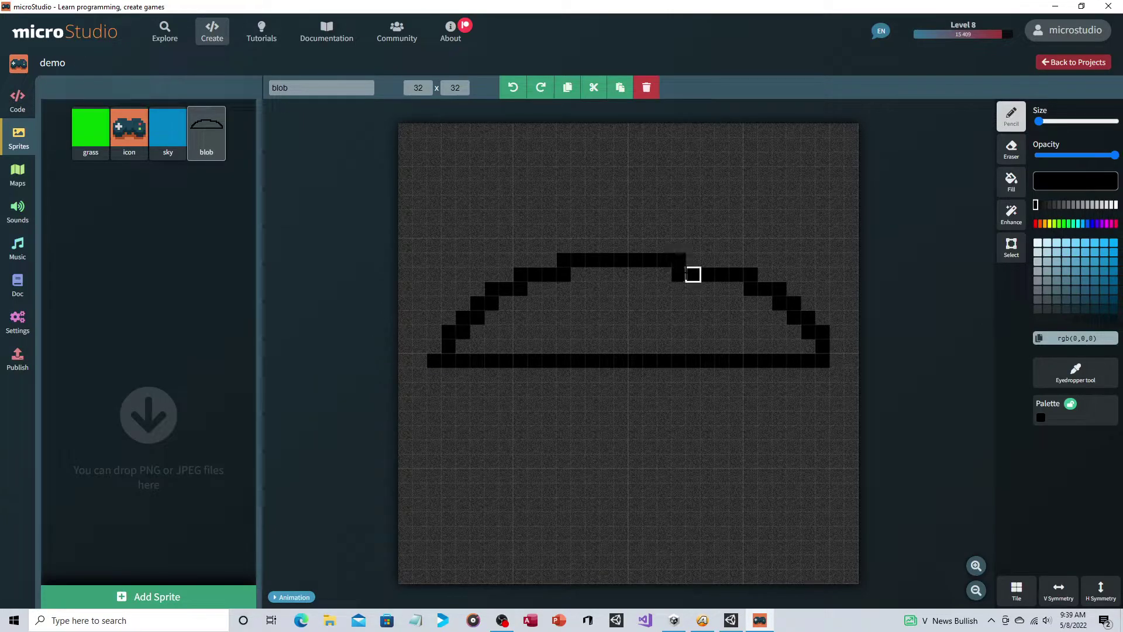
left_click(693, 260)
right_click(694, 273)
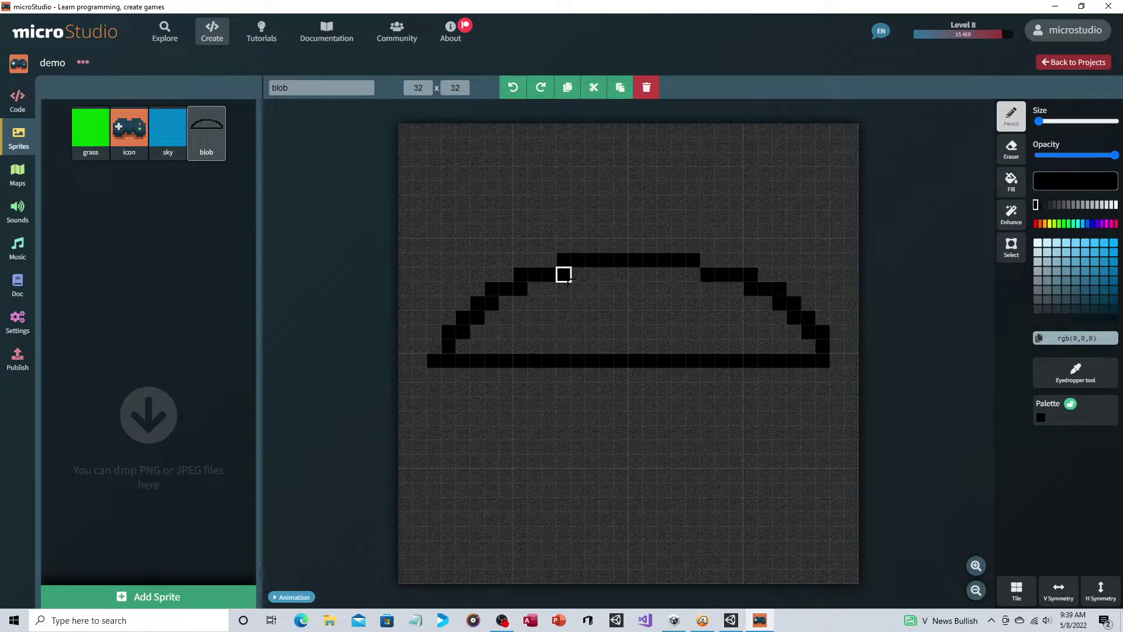
right_click(564, 273)
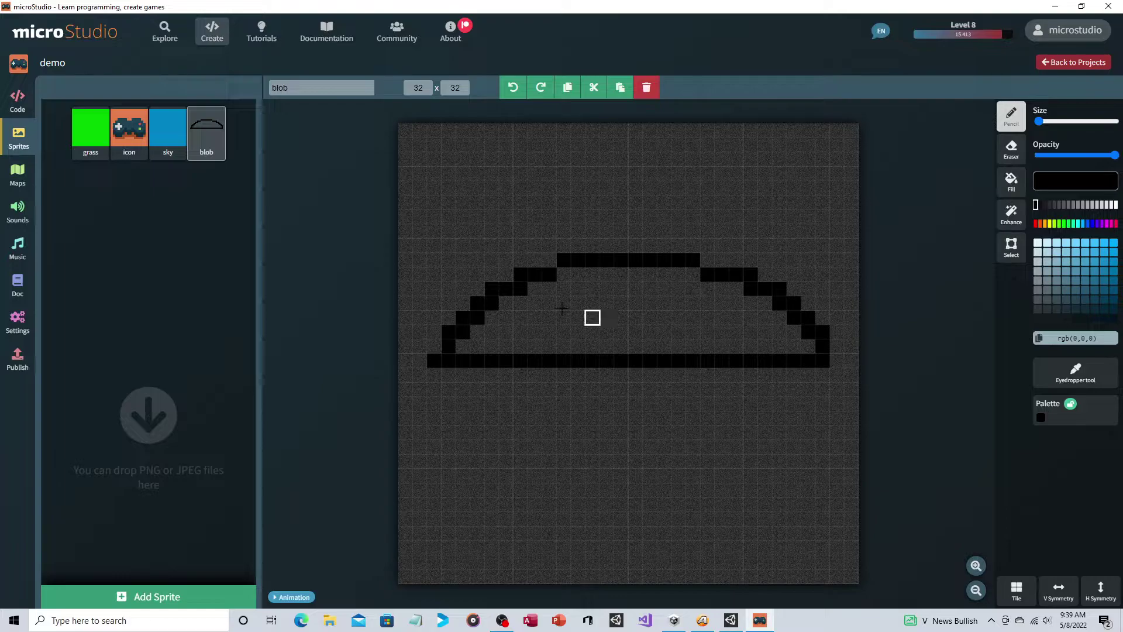
Erase the doubled corner pixels along both curved sides of the dome and fill in its lower-left corner, leaving a one-pixel-thick outline
right_click(520, 288)
right_click(492, 303)
right_click(477, 317)
right_click(462, 331)
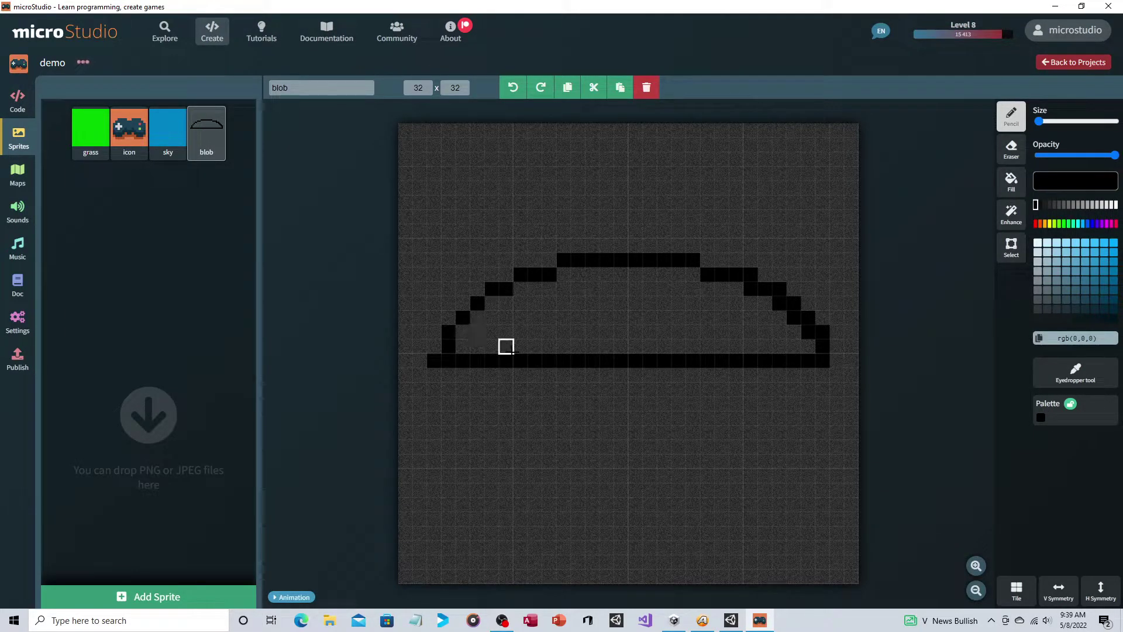
right_click(449, 346)
left_click(434, 346)
right_click(823, 331)
right_click(808, 317)
right_click(794, 303)
right_click(779, 288)
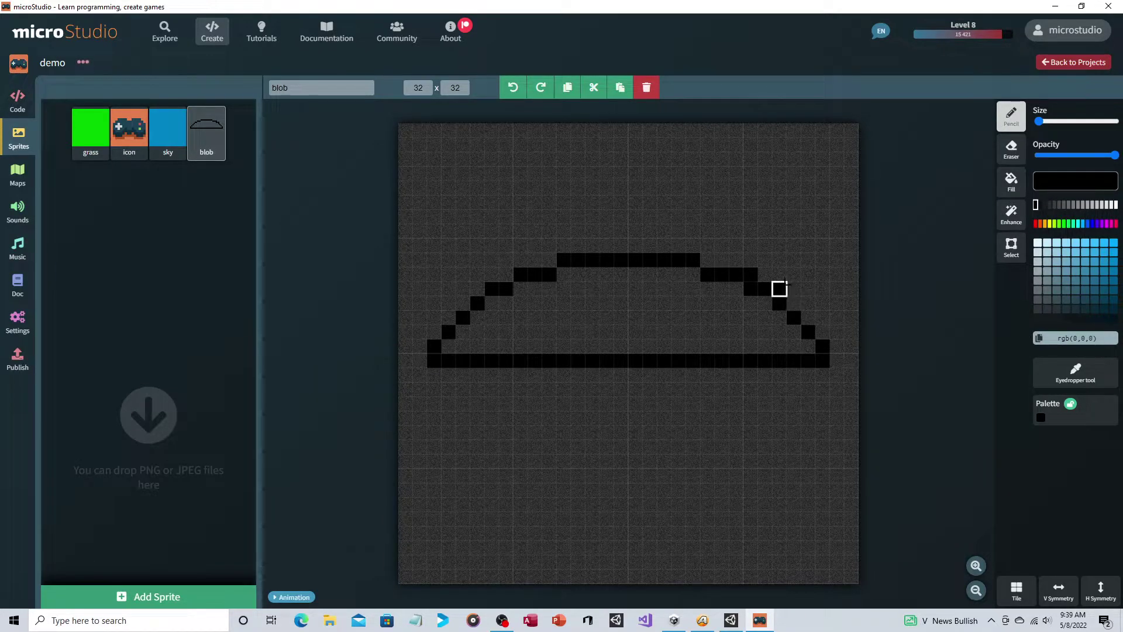
right_click(750, 274)
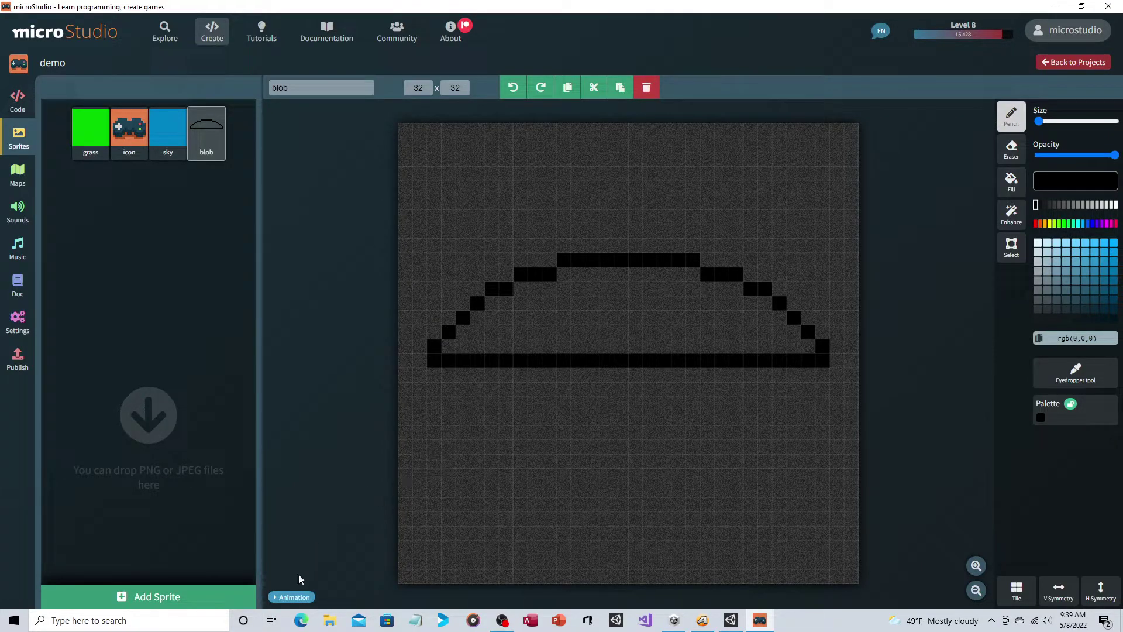
Open the blob sprite's animation frames for editing
left_click(292, 596)
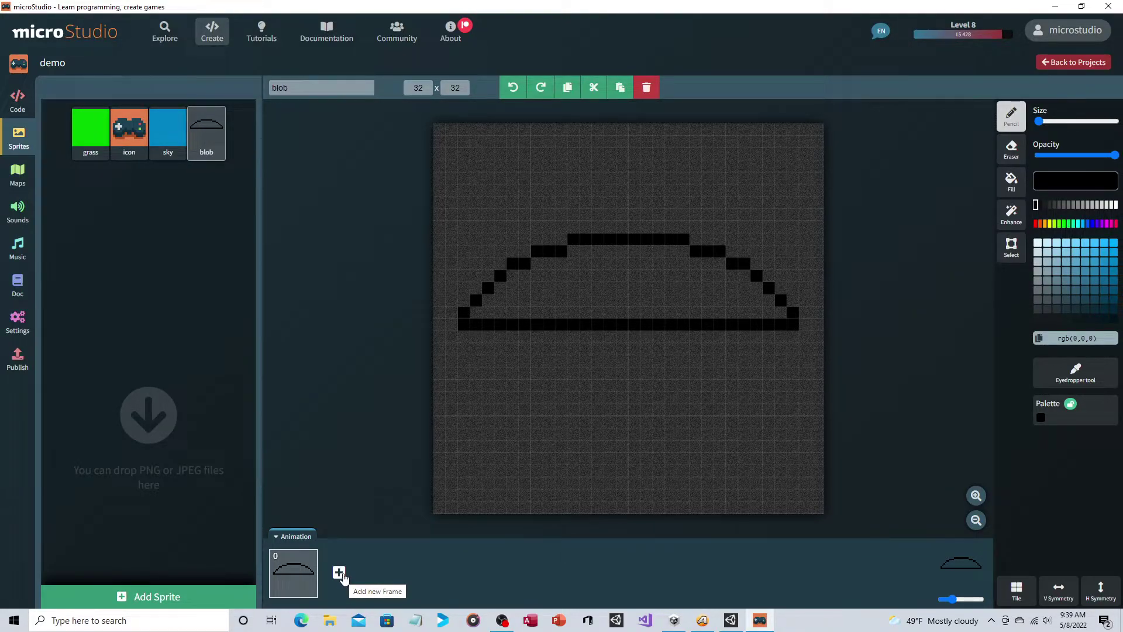
left_click(339, 573)
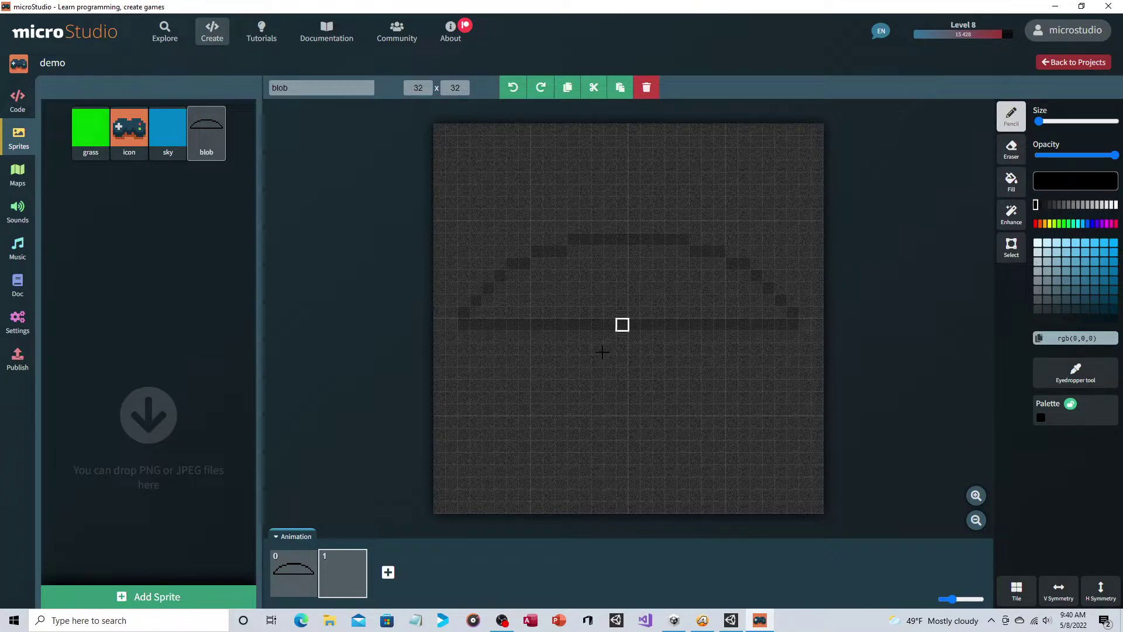
mouse_move(359, 561)
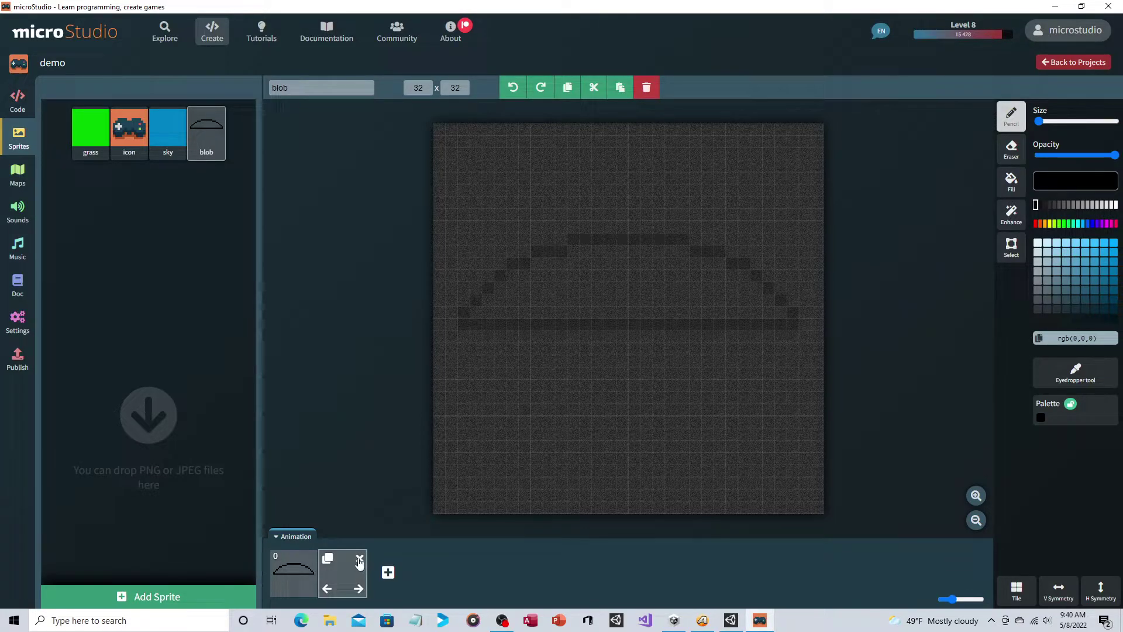
left_click(360, 560)
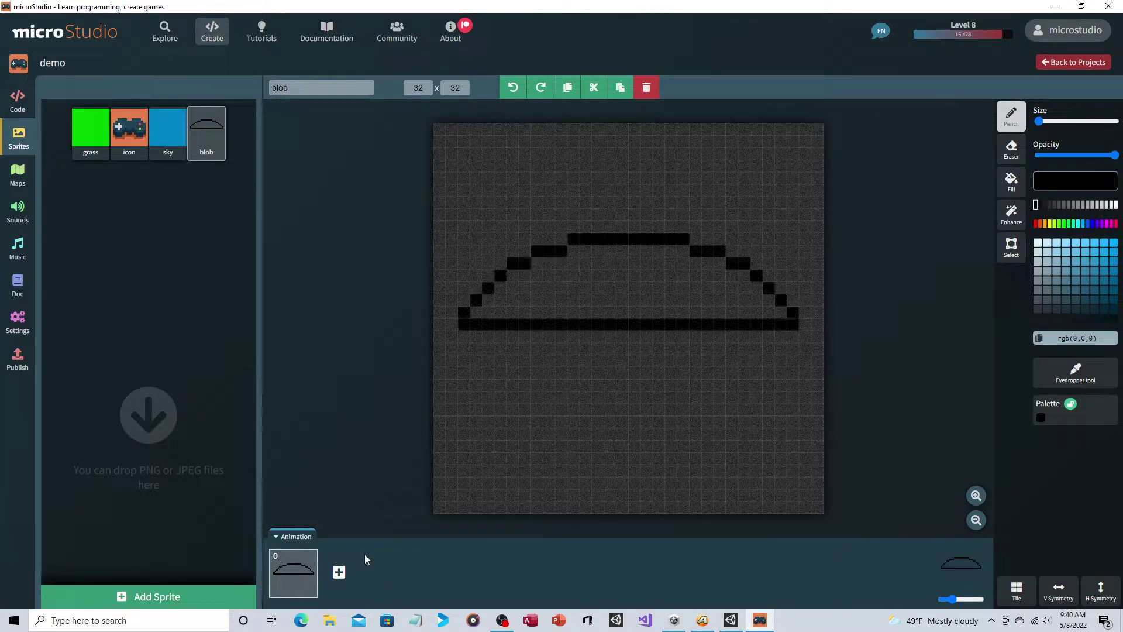
Duplicate frame 0 and, in the copy, redraw the dome's arc about two pixels higher, erasing the old arc beneath it
left_click(280, 561)
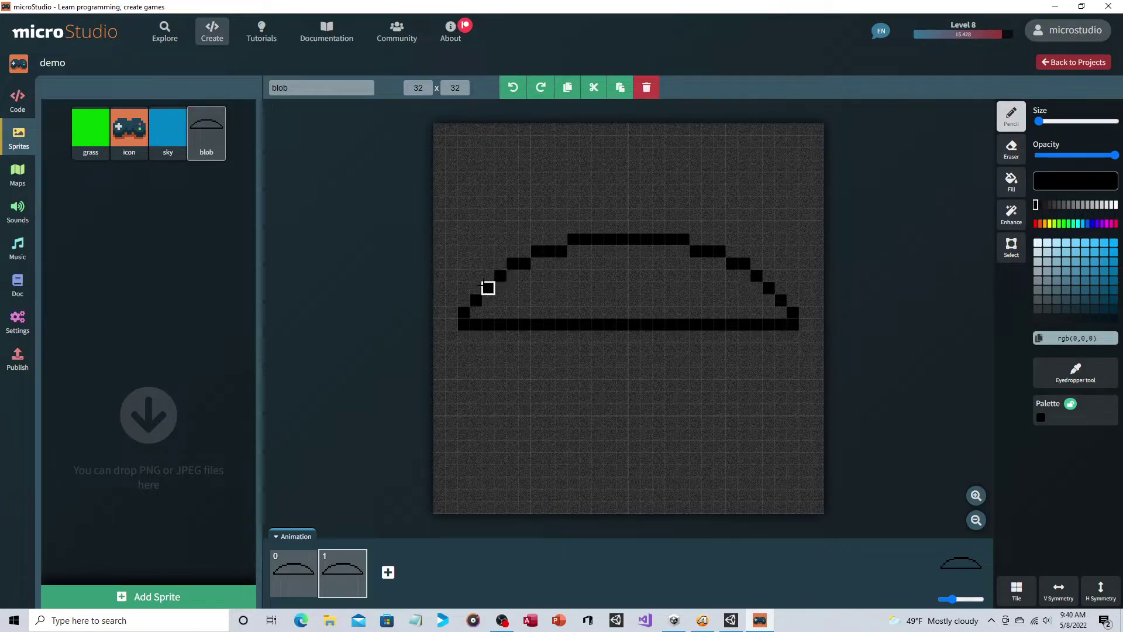
mouse_move(476, 287)
left_mouse_down()
mouse_move(499, 260)
mouse_move(488, 275)
mouse_move(499, 261)
mouse_move(499, 274)
mouse_move(488, 288)
mouse_move(499, 248)
mouse_move(571, 213)
mouse_move(657, 212)
mouse_move(755, 261)
mouse_move(754, 248)
left_mouse_up()
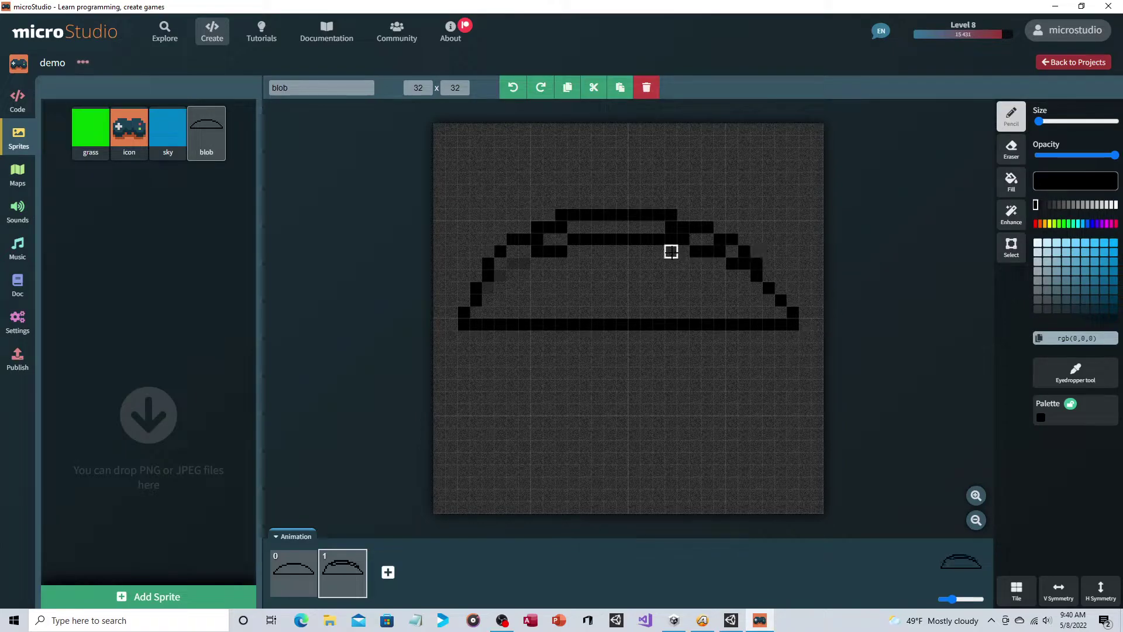
left_click(671, 226)
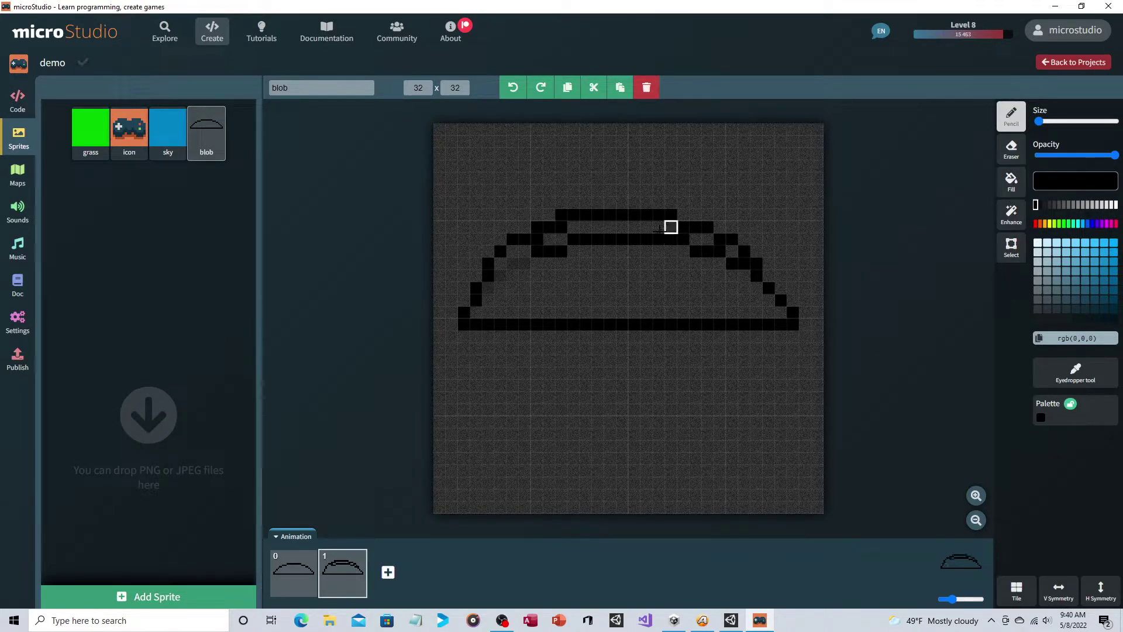
left_click(560, 227)
mouse_move(549, 239)
left_mouse_down()
mouse_move(536, 238)
mouse_move(574, 248)
mouse_move(534, 251)
mouse_move(561, 252)
mouse_move(574, 238)
mouse_move(672, 238)
mouse_move(743, 261)
left_mouse_up()
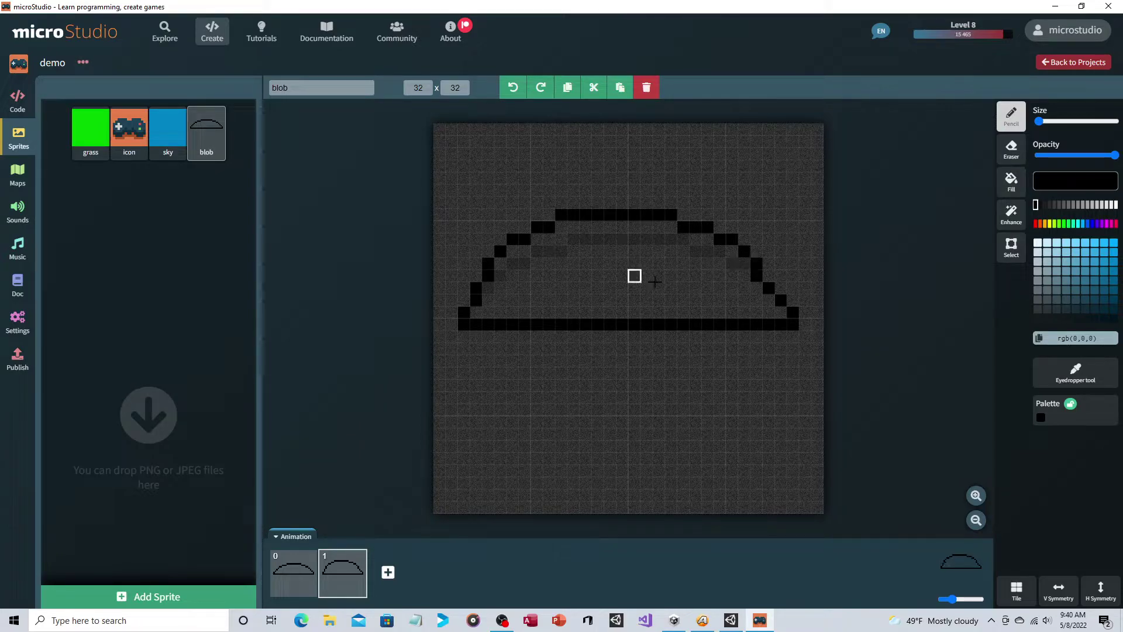
Round out the sides of the dome in frame 1 by adding pixels outside the outline and erasing the inner ones
left_click(793, 300)
right_click(781, 300)
left_click(780, 288)
right_click(769, 287)
left_click(781, 276)
left_click(768, 263)
right_click(756, 275)
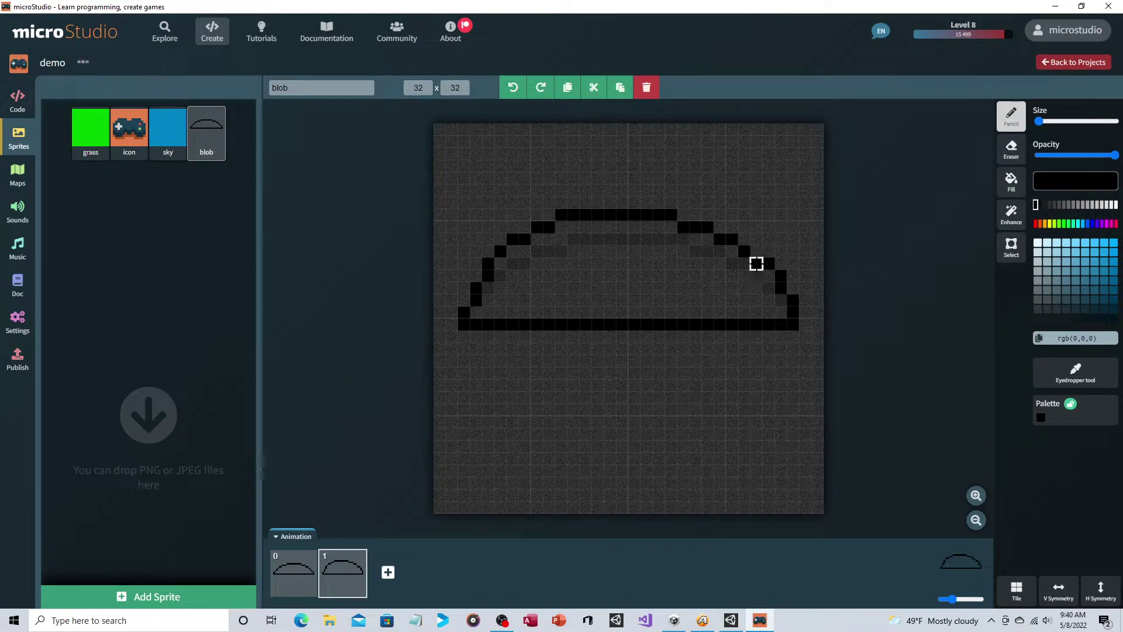
left_click(756, 251)
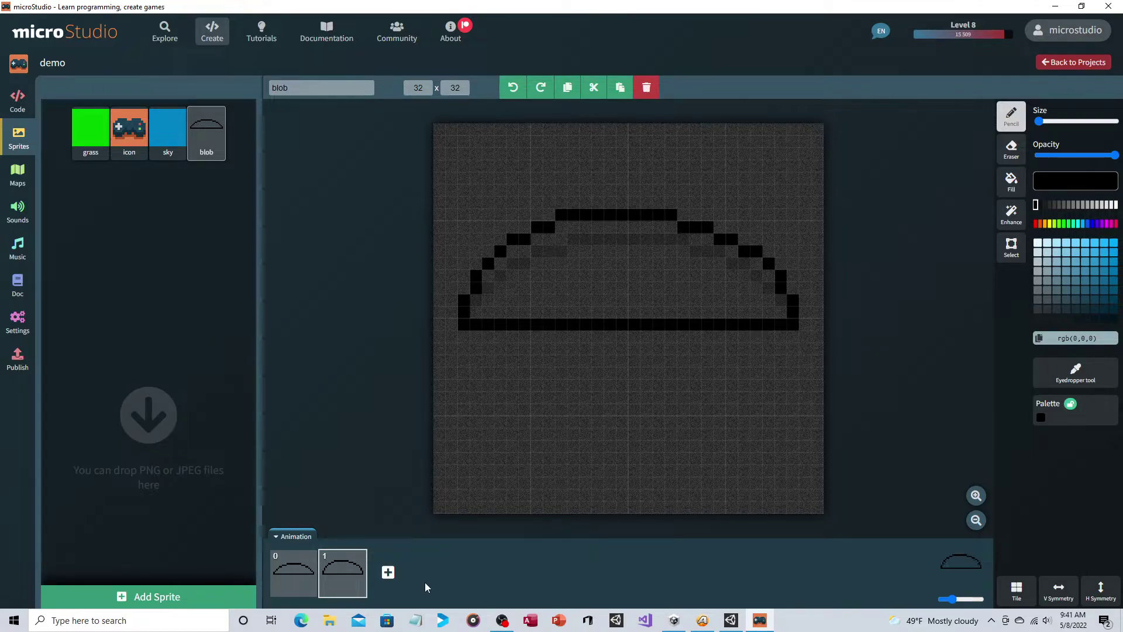
Duplicate frame 1 and redraw the dome's arc about two pixels higher in the new frame 2
mouse_move(328, 560)
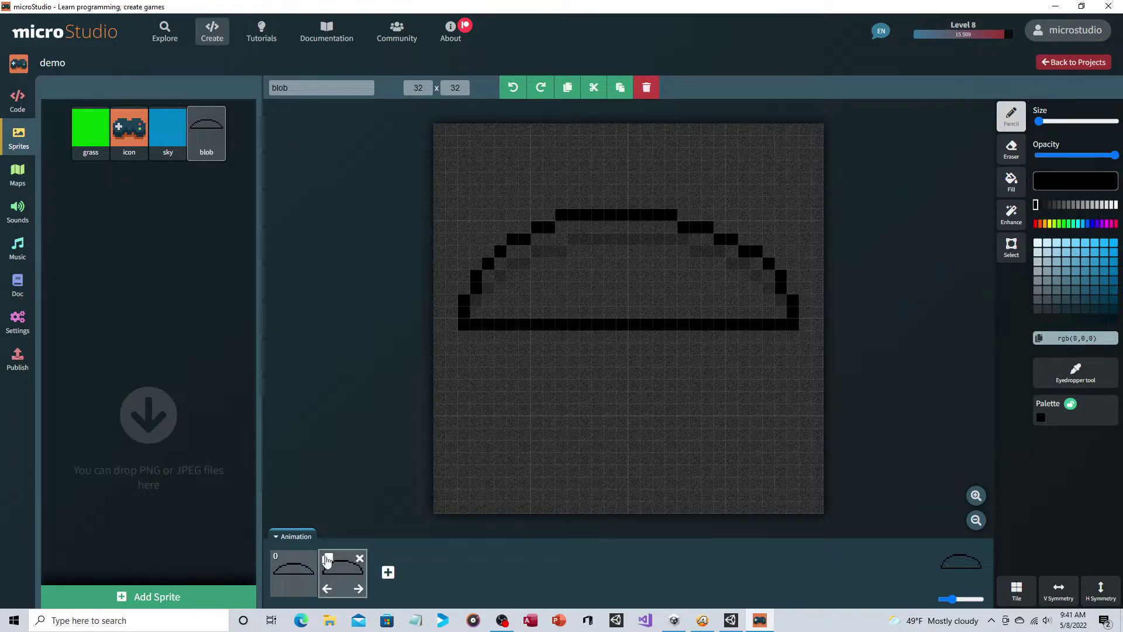
left_click(327, 558)
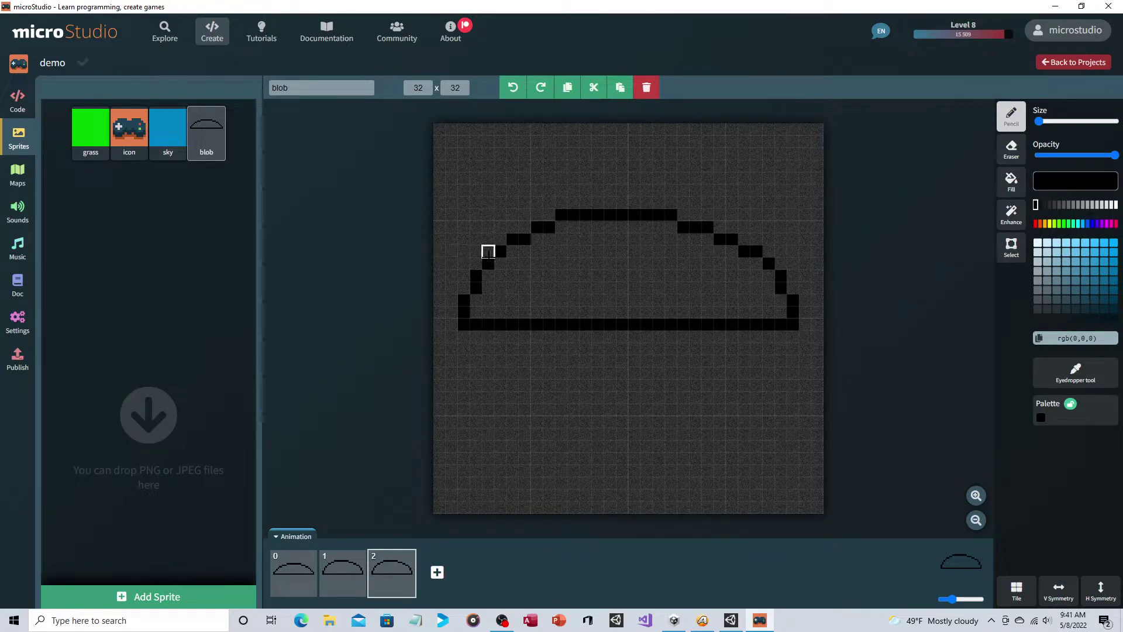
mouse_move(486, 250)
left_mouse_down()
mouse_move(546, 189)
mouse_move(647, 188)
mouse_move(707, 201)
mouse_move(779, 261)
mouse_move(793, 287)
mouse_move(719, 238)
mouse_move(755, 228)
mouse_move(719, 238)
mouse_move(669, 213)
mouse_move(561, 227)
mouse_move(537, 203)
mouse_move(488, 263)
left_mouse_up()
left_click(524, 215)
left_click(525, 202)
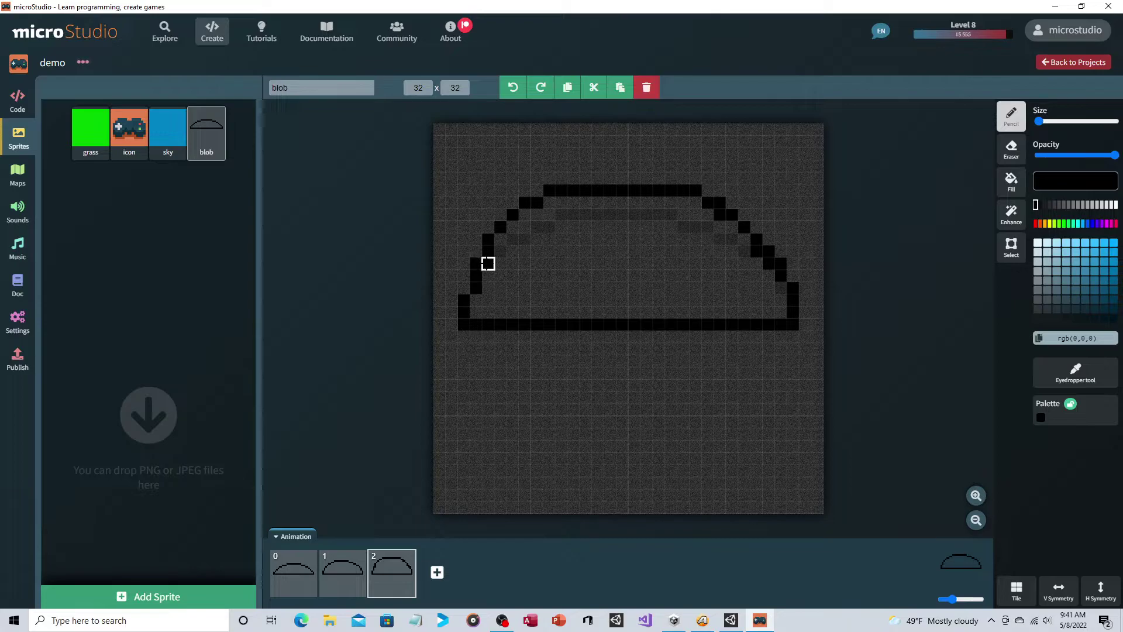
Clean up the upper corners of the dome in frame 2 so the top row steps down evenly on both sides
left_click(708, 202)
left_click(720, 215)
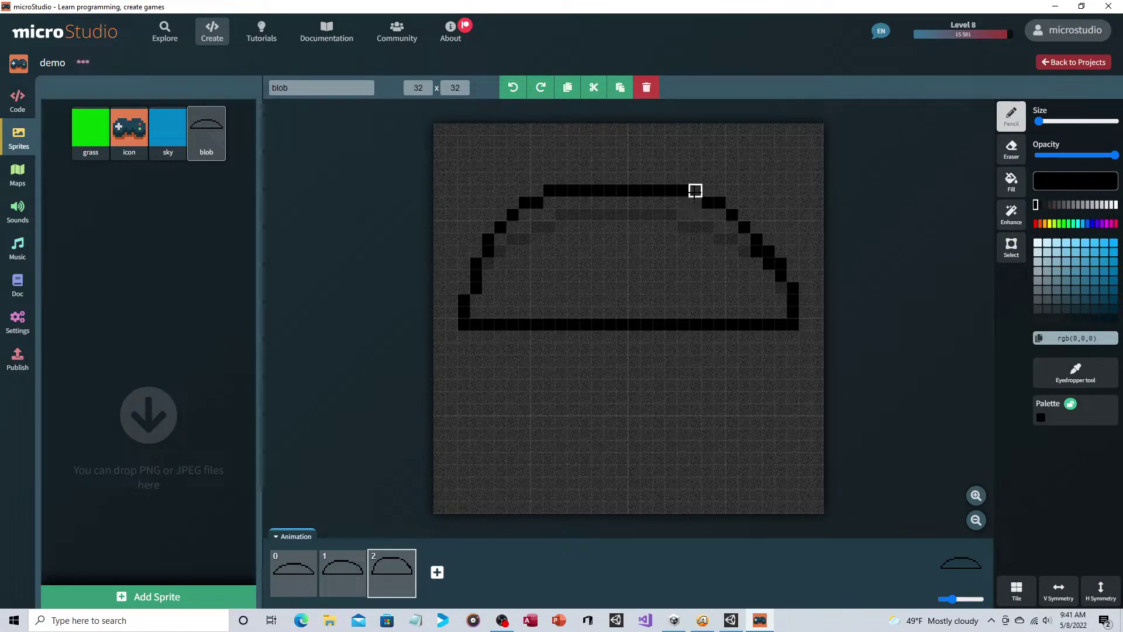
left_click_drag(683, 189, 695, 203)
left_click(694, 202)
left_click(683, 190)
left_click(561, 202)
left_click(549, 202)
left_click(549, 190)
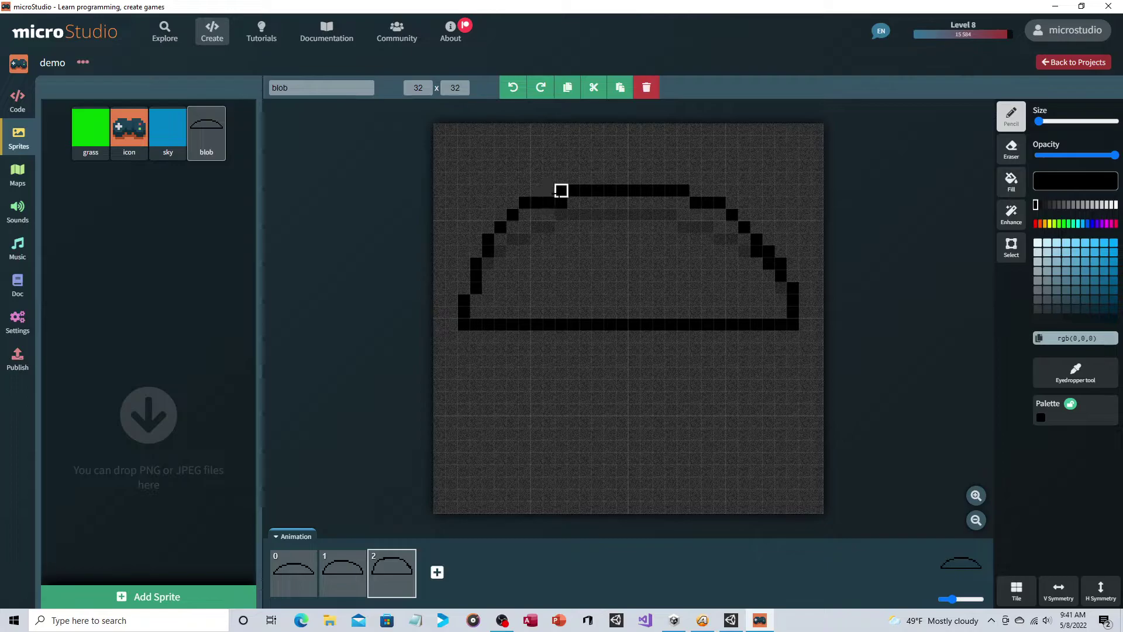
left_click(561, 203)
Smooth the right side of the dome in frame 2 by erasing the doubled pixel inside the outline
mouse_move(368, 582)
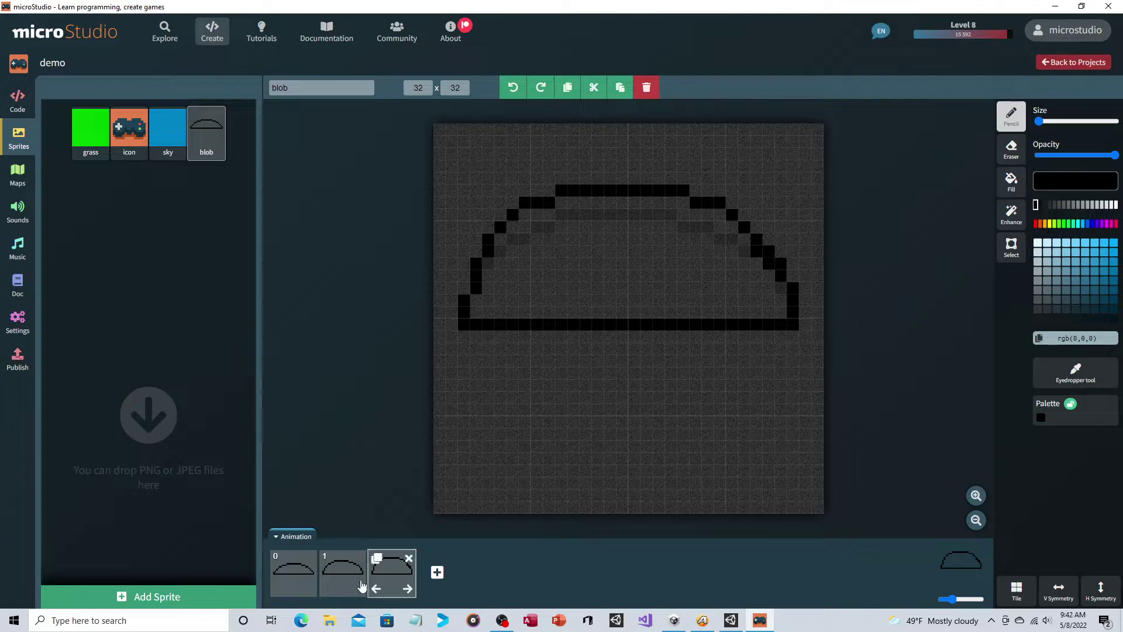
mouse_move(283, 575)
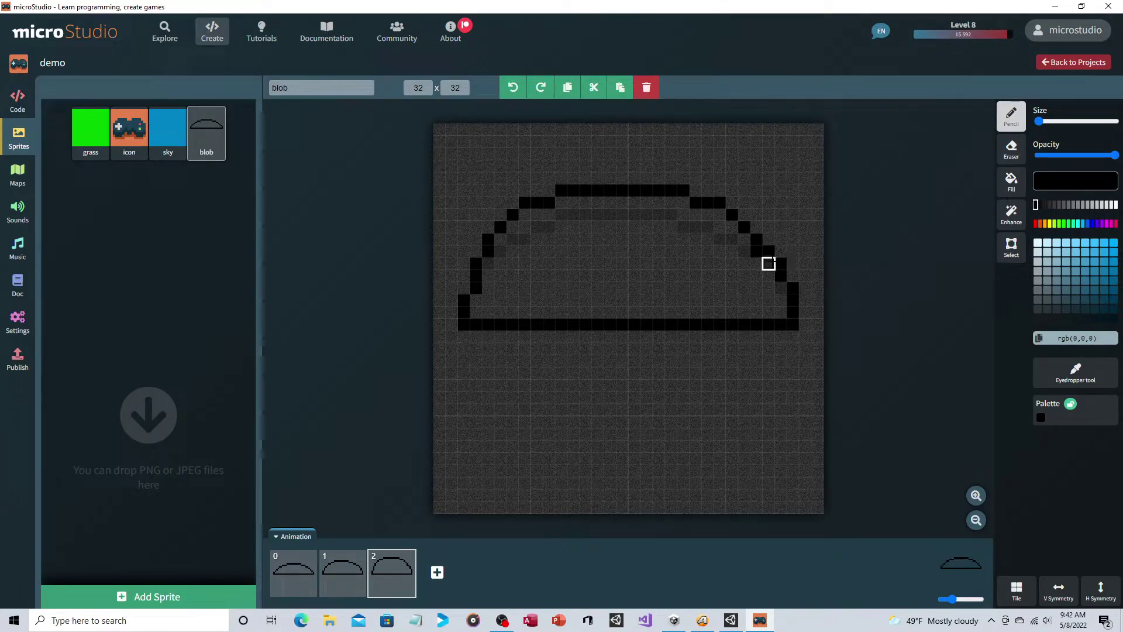
left_click(769, 251)
right_click(755, 251)
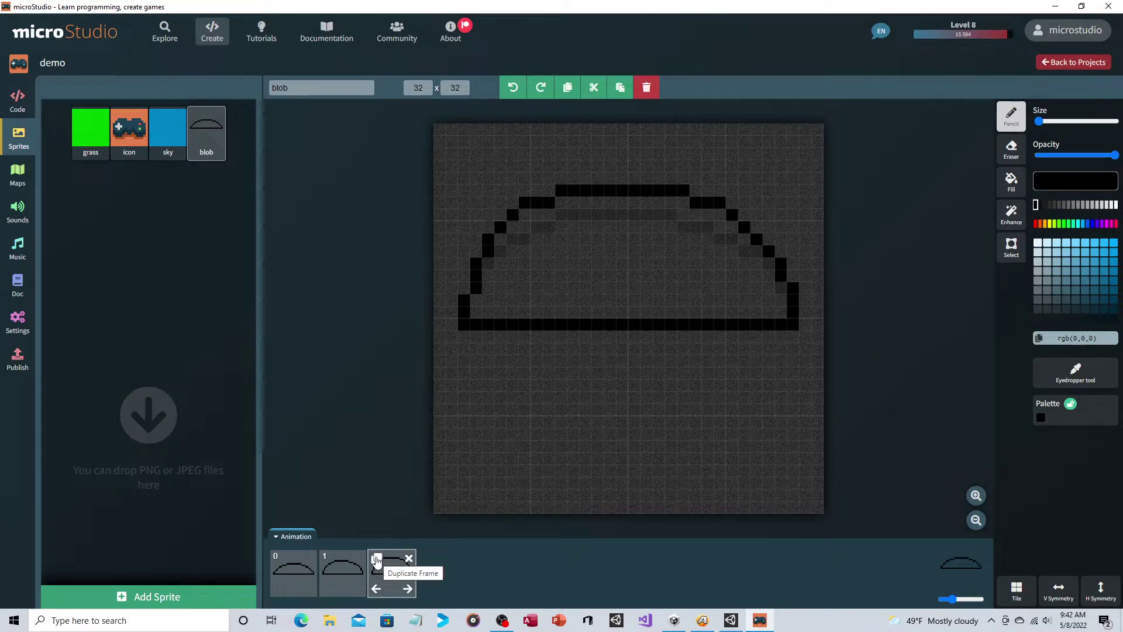
Duplicate frame 2 and redraw the dome in the new frame 3 with a narrower peak about three pixels higher
left_click(376, 559)
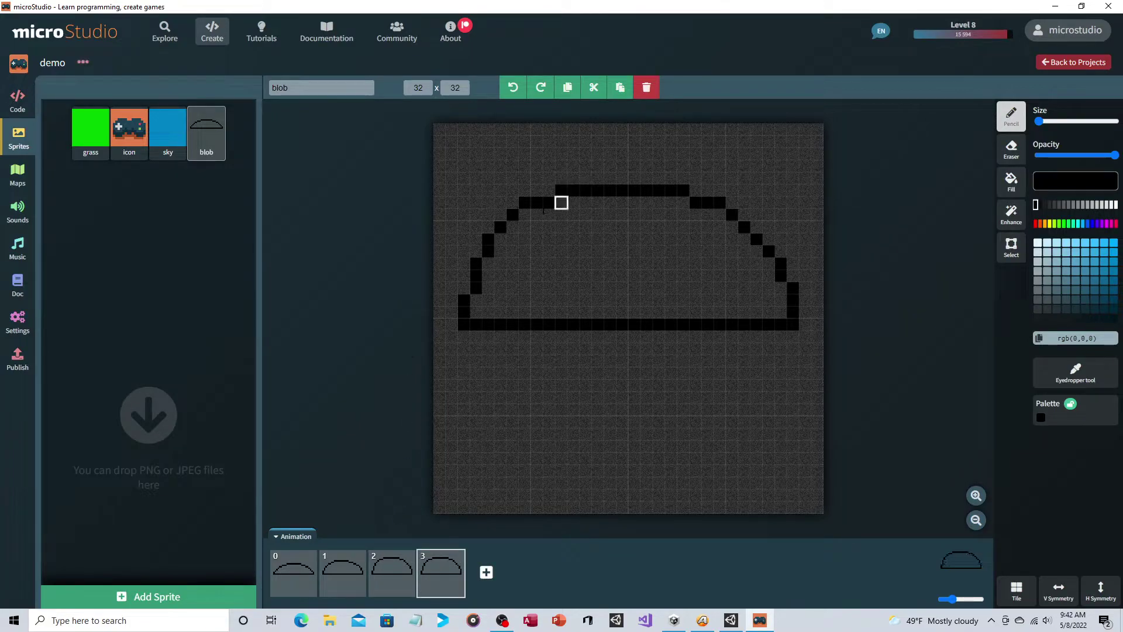
left_click(512, 202)
mouse_move(513, 202)
left_mouse_down()
mouse_move(501, 216)
mouse_move(524, 178)
mouse_move(622, 153)
mouse_move(695, 176)
mouse_move(767, 248)
mouse_move(707, 215)
mouse_move(706, 200)
mouse_move(720, 200)
mouse_move(706, 188)
mouse_move(610, 190)
mouse_move(524, 214)
mouse_move(562, 190)
left_mouse_up()
left_click_drag(500, 215, 524, 178)
left_click(549, 166)
left_click(695, 166)
Clean up the stray pixel under the dome's peak in frame 3 and return to frame 0
mouse_move(379, 559)
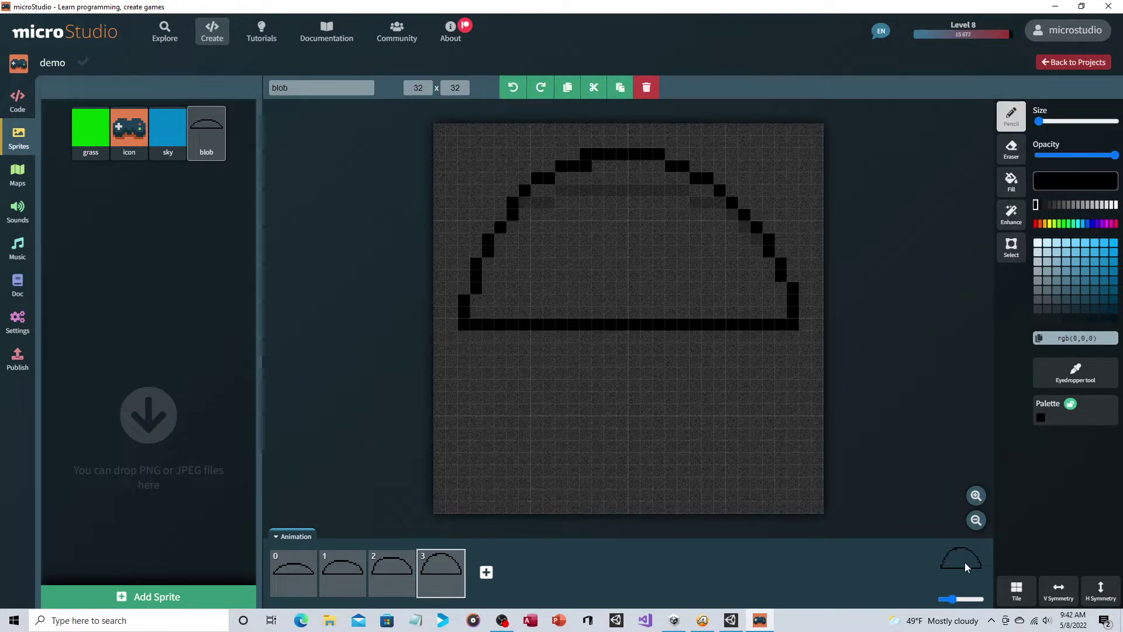
left_click(597, 191)
left_click(287, 576)
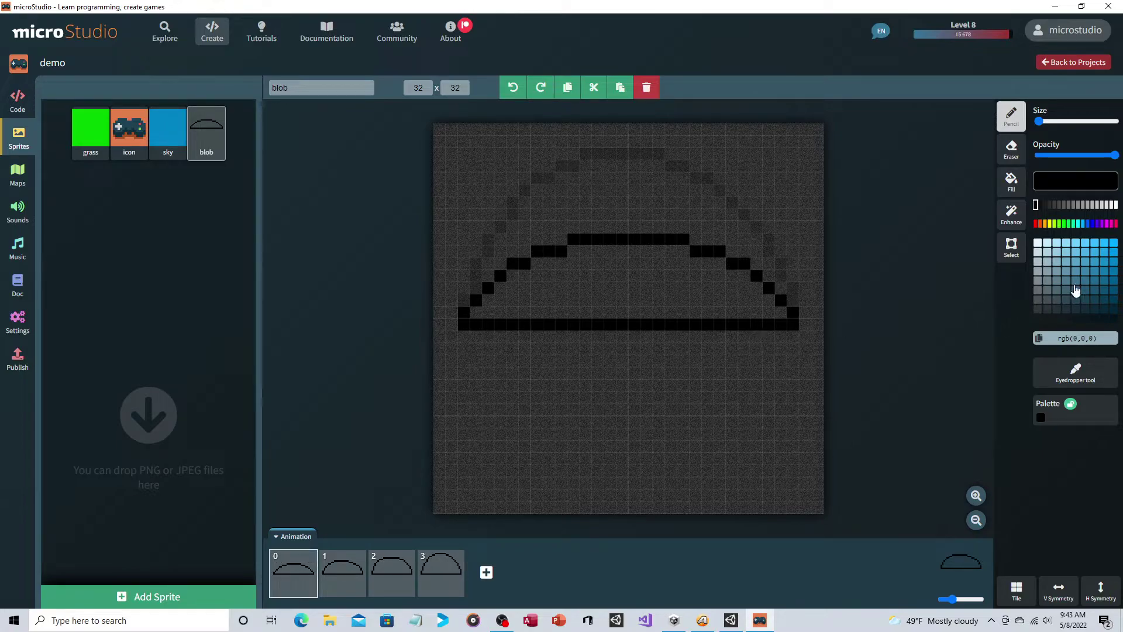
Fill the inside of the dome with light blue in each of the four frames, 0 through 3
left_click(1094, 252)
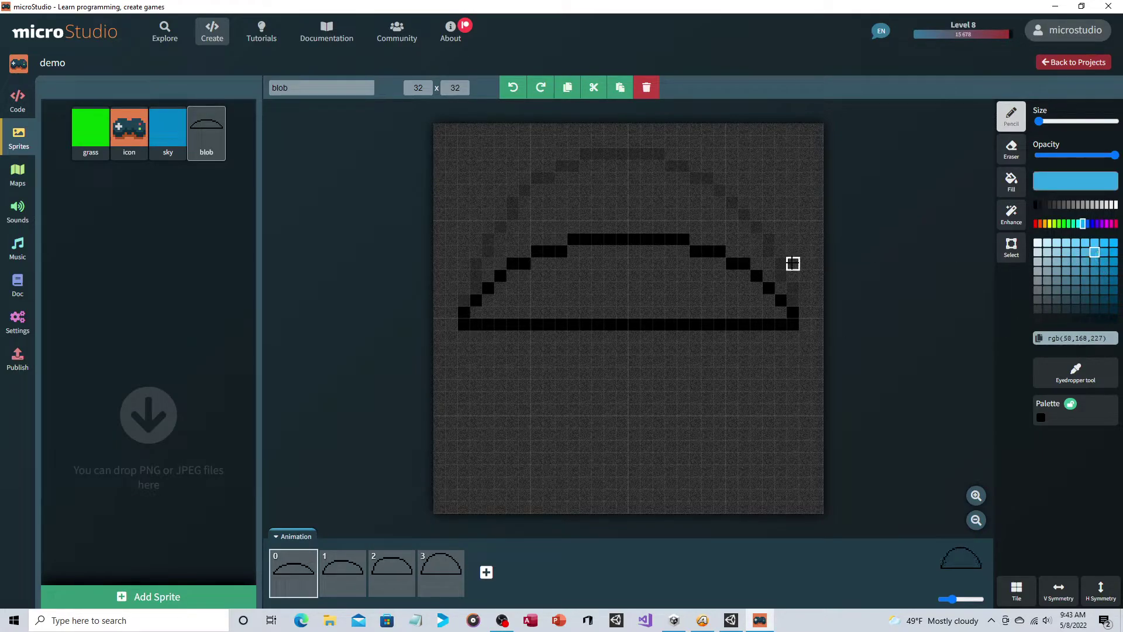
left_click(1011, 181)
left_click(622, 287)
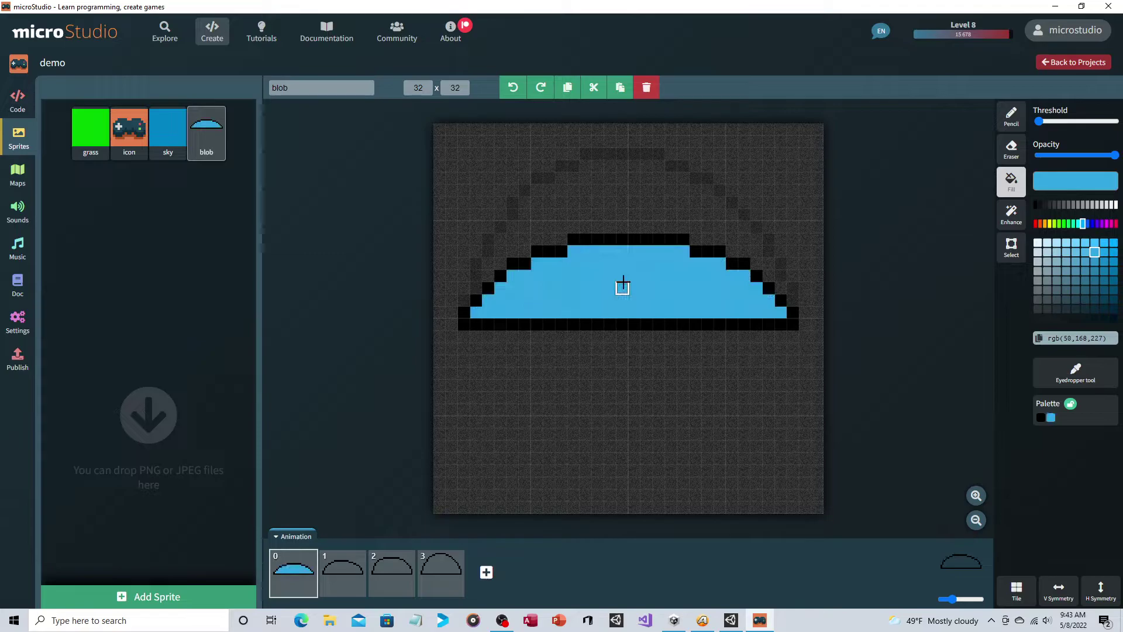
left_click(335, 588)
left_click(597, 265)
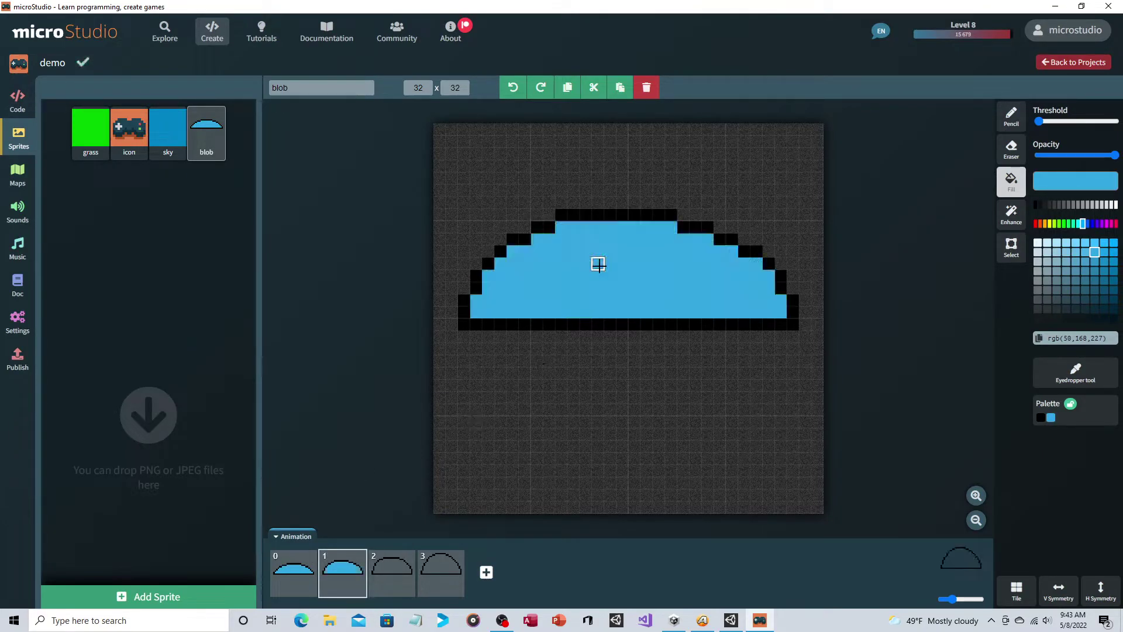
left_click(389, 570)
left_click(696, 262)
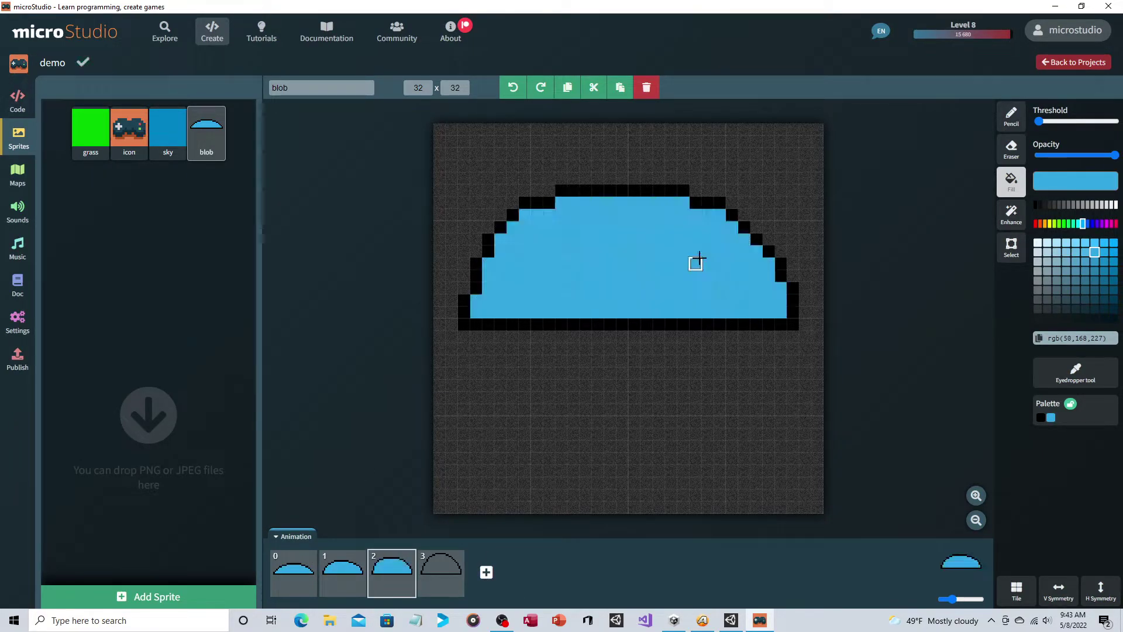
left_click(442, 579)
left_click(608, 261)
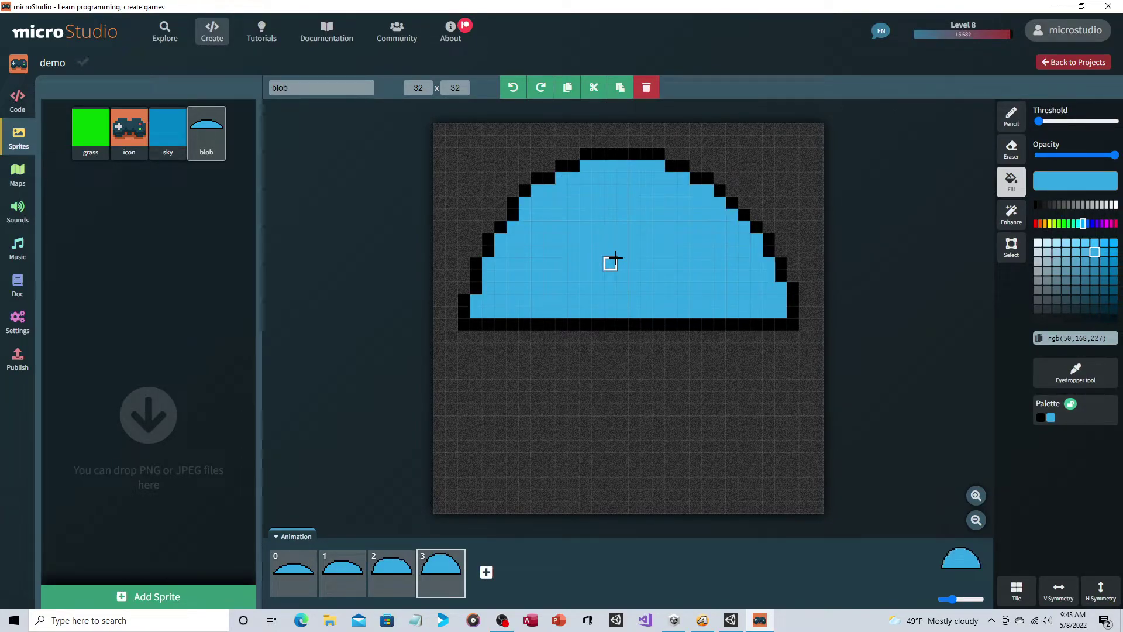
Duplicate frame 2 and move the copy after the tallest dome, making it frame 4
left_click(380, 589)
left_click(359, 588)
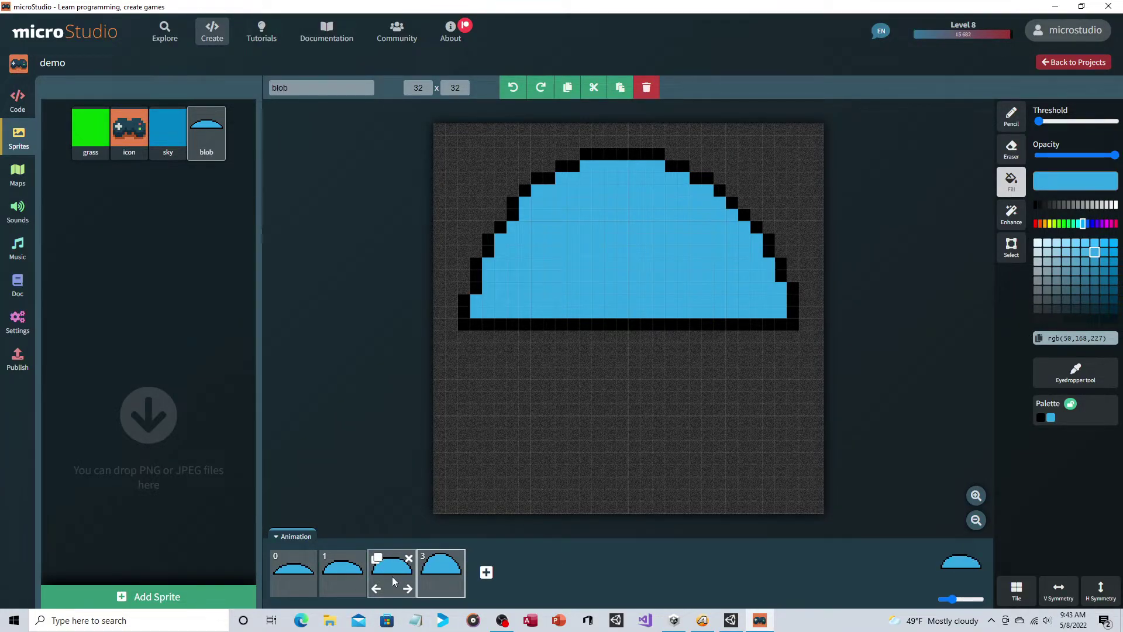
left_click(392, 581)
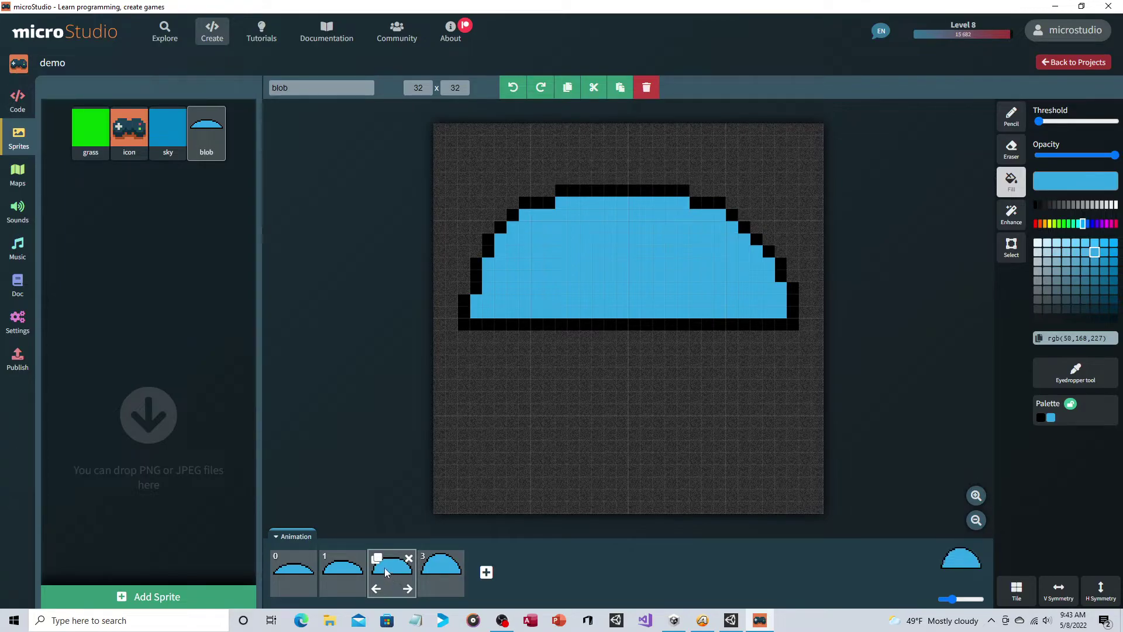
left_click(378, 558)
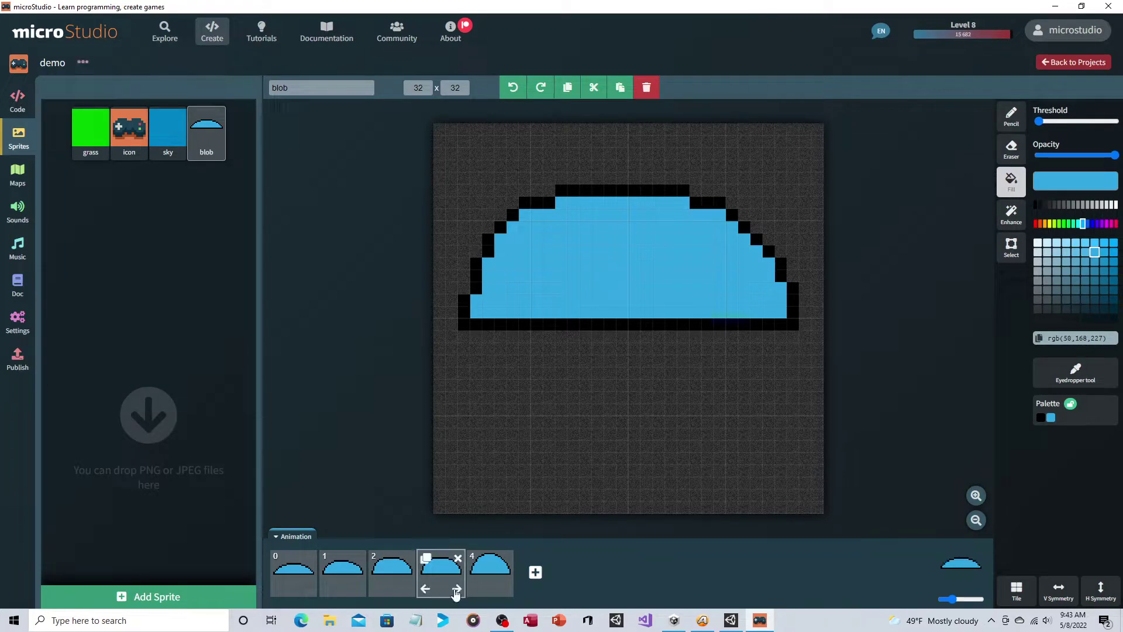
left_click(457, 589)
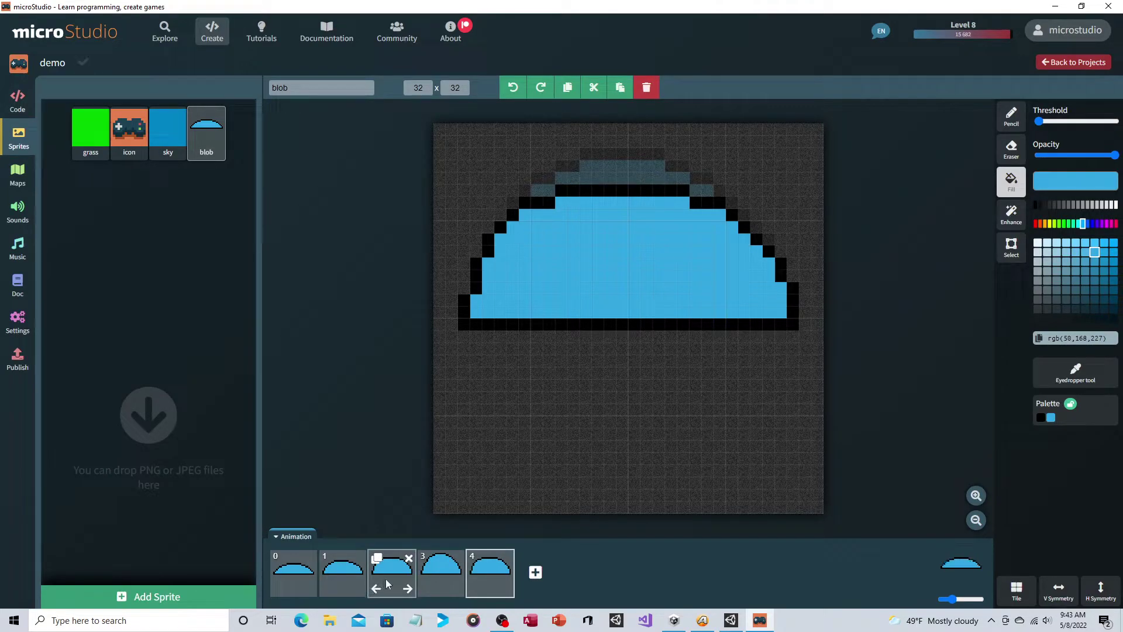
Duplicate frame 1 and move the copy to the end of the animation as frame 5
left_click(340, 578)
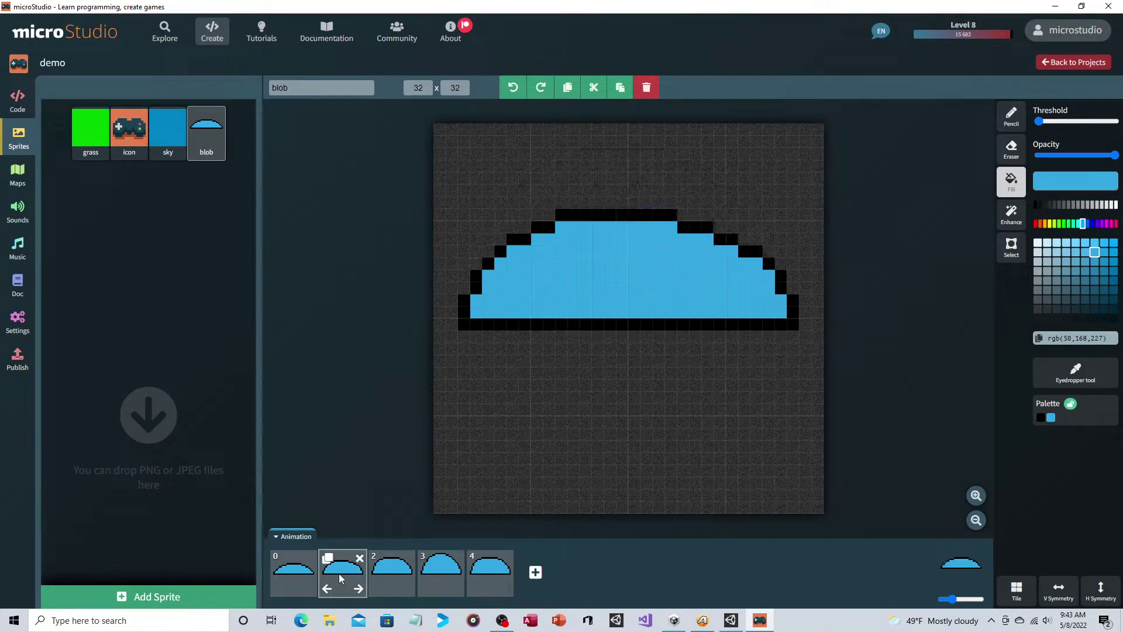
left_click(328, 558)
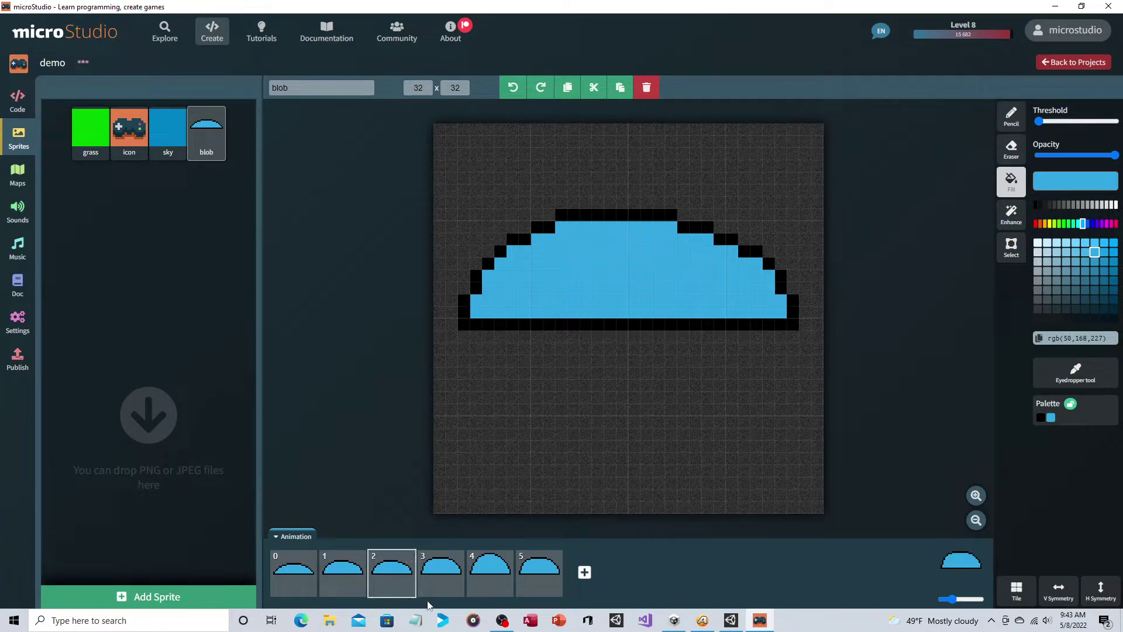
left_click(408, 589)
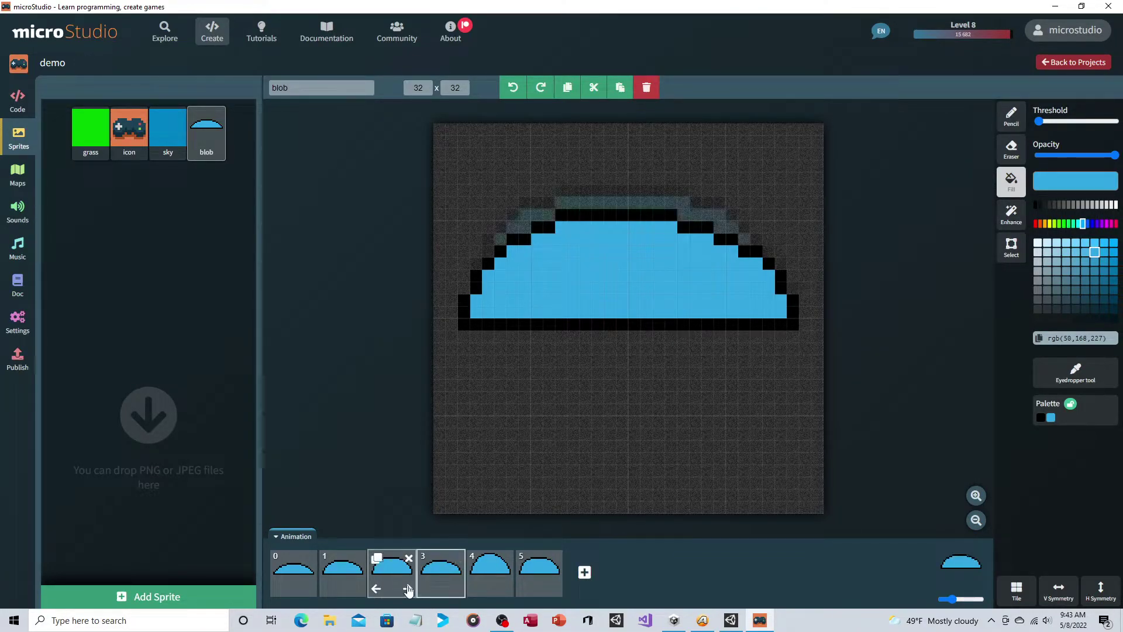
left_click(457, 589)
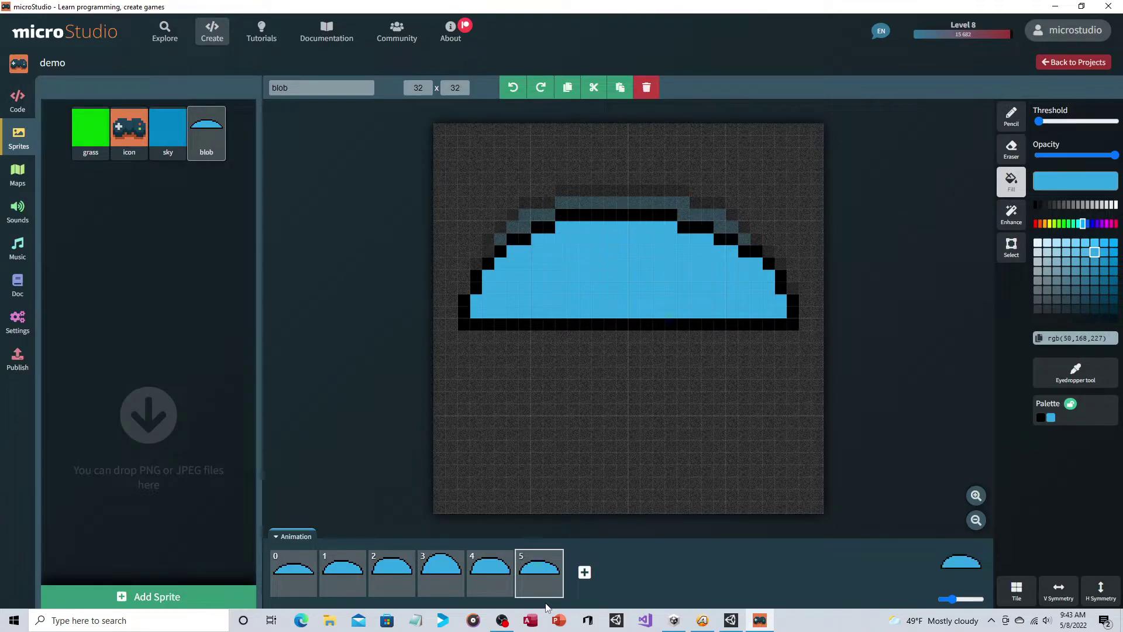
mouse_move(399, 572)
left_click(19, 103)
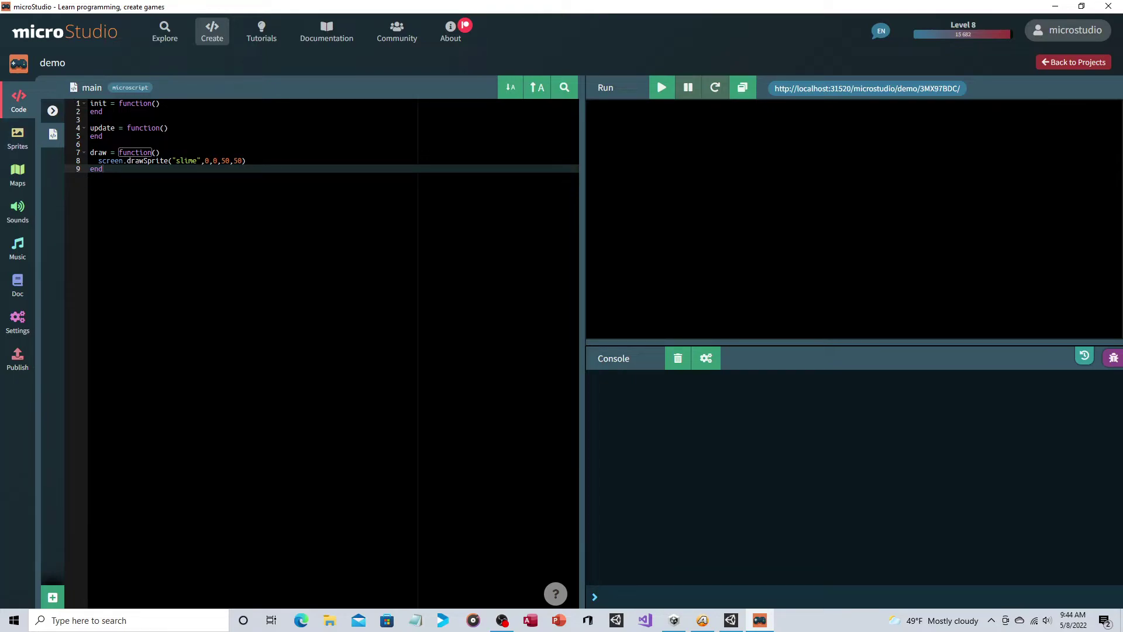
left_click(19, 143)
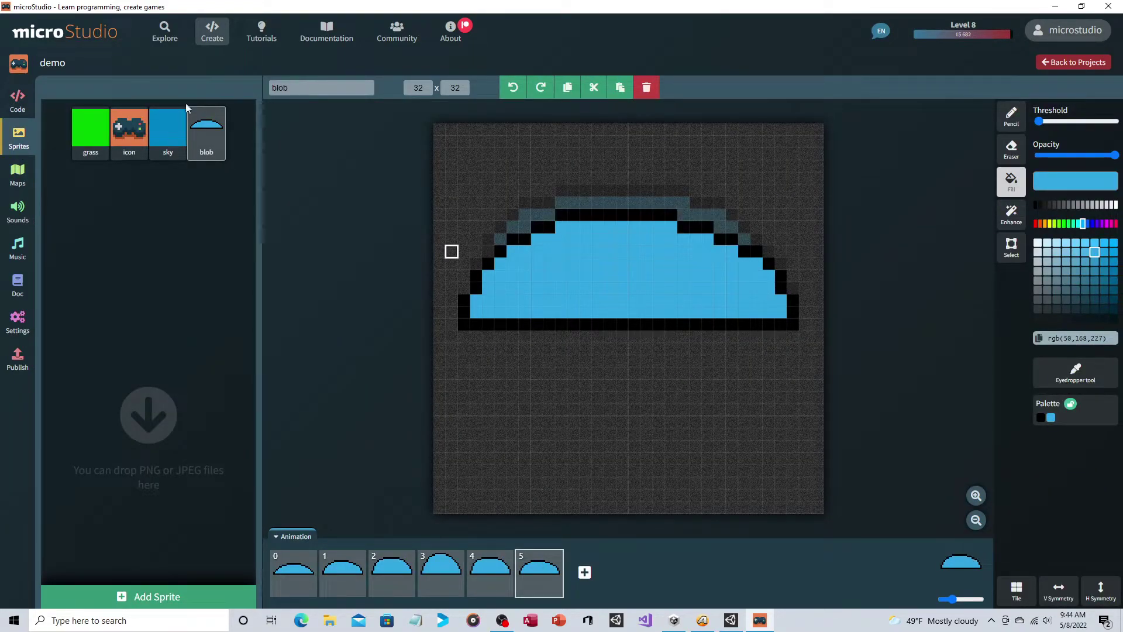
In the main code, change the sprite name in the drawSprite call to "blob" and run the program
left_click(17, 105)
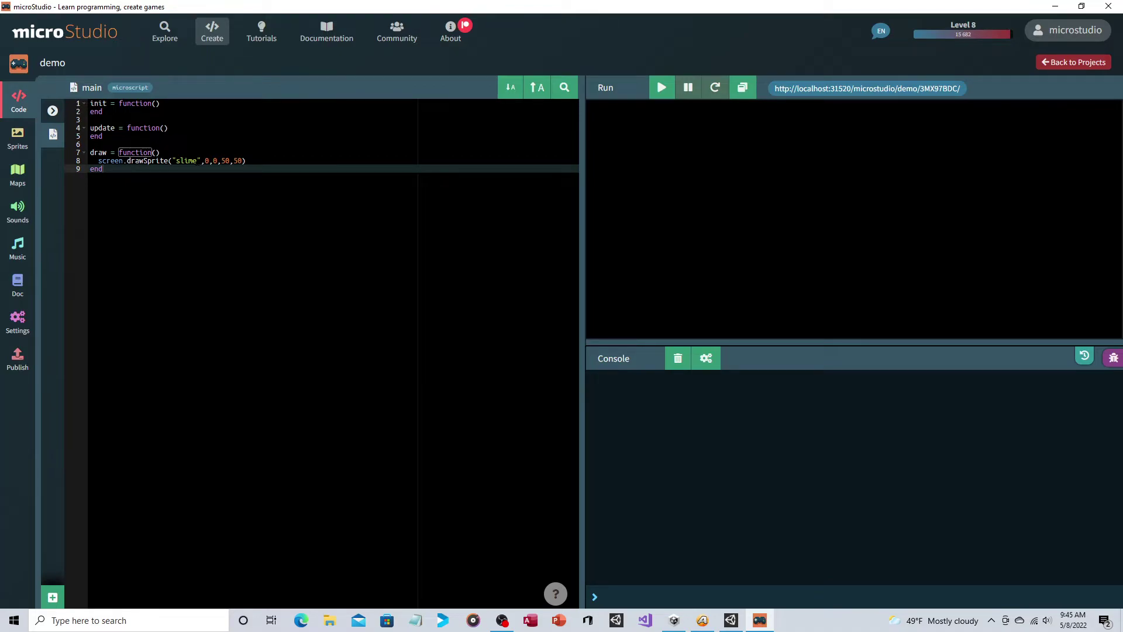
left_click(198, 160)
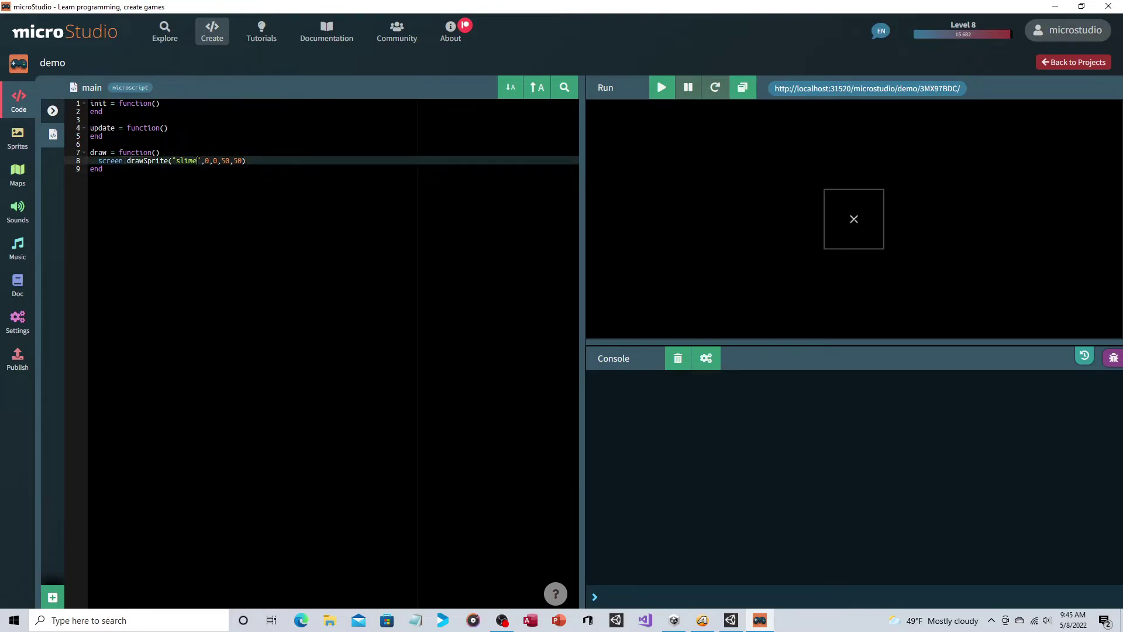
key("BackSpace")
key("BackSpace")
key("BackSpace")
key("BackSpace")
key("BackSpace")
type("blob")
left_click(261, 161)
left_click(667, 85)
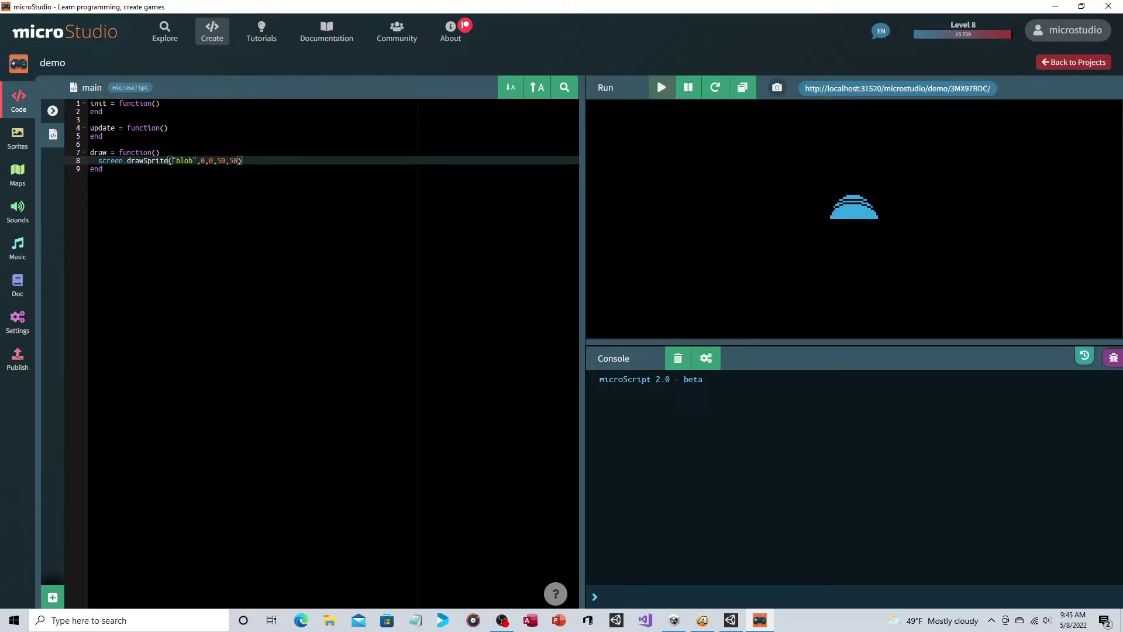
Add a screen.clear() line at the start of the draw function, above the drawSprite call
left_click(209, 154)
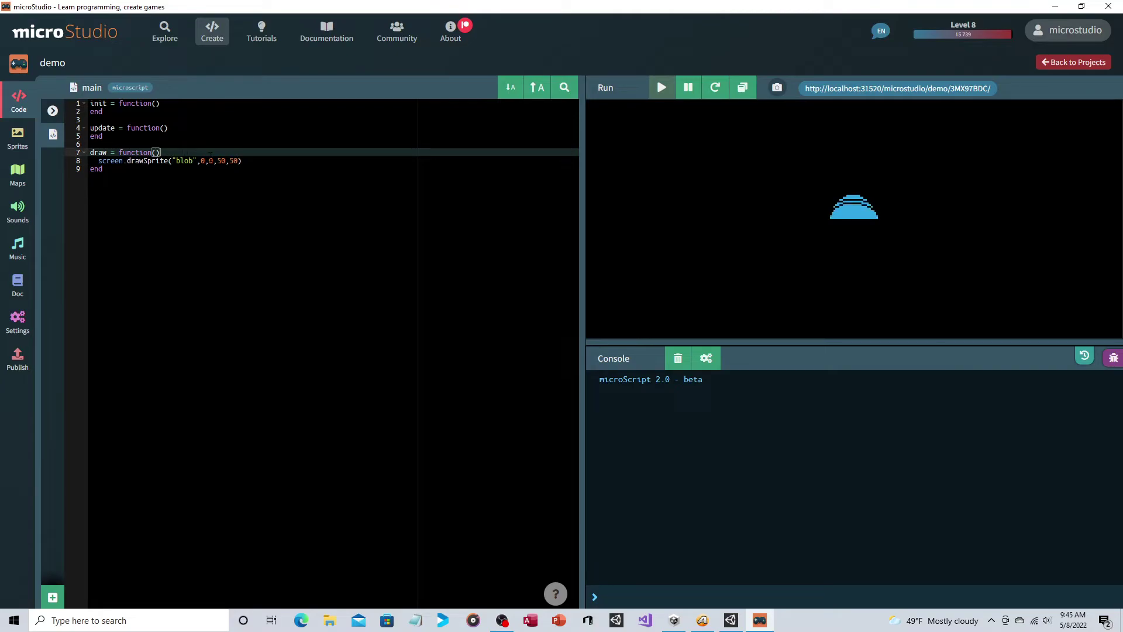
key("Return")
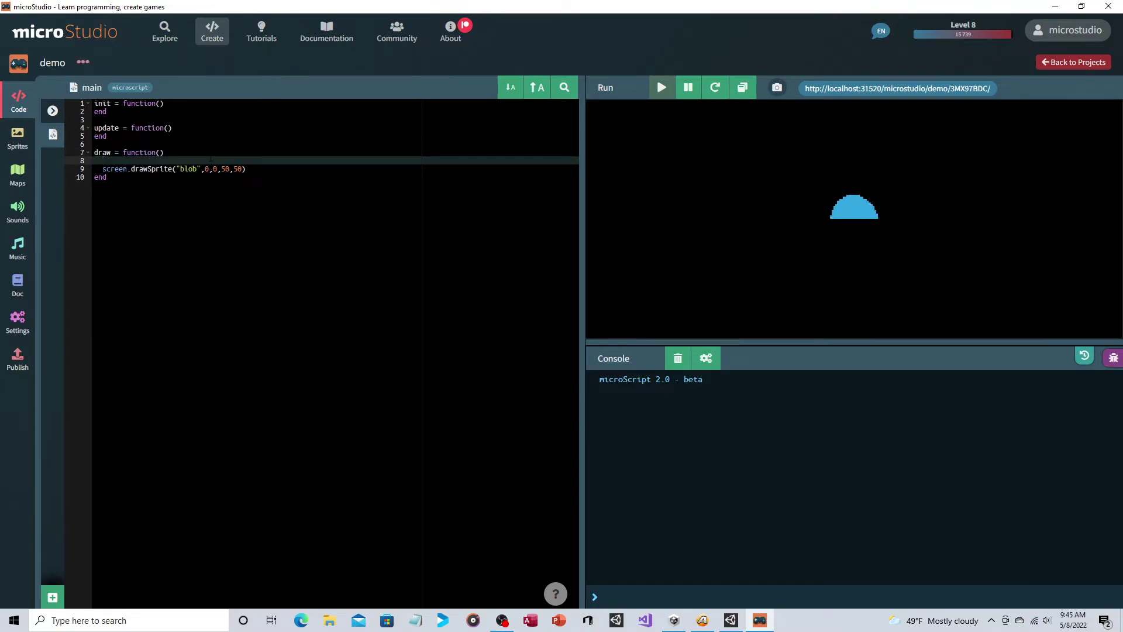
type("screen.clear()")
Set both the width and height of the blob in the drawSprite call to 150
left_click(222, 169)
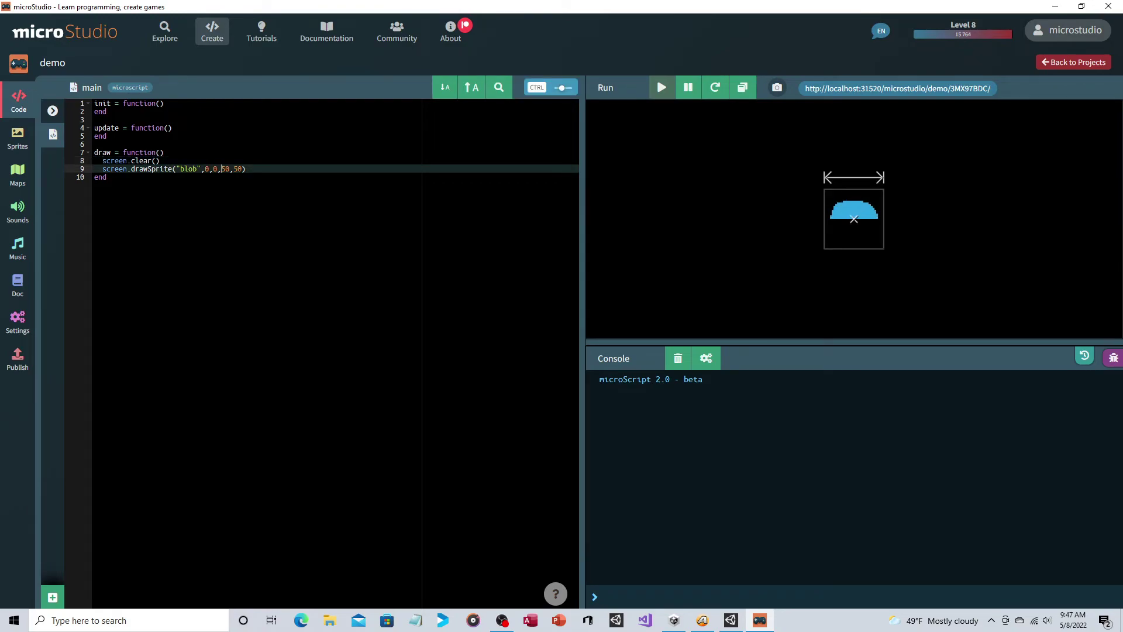
type("1")
key("Right")
key("Right")
key("Right")
type("1")
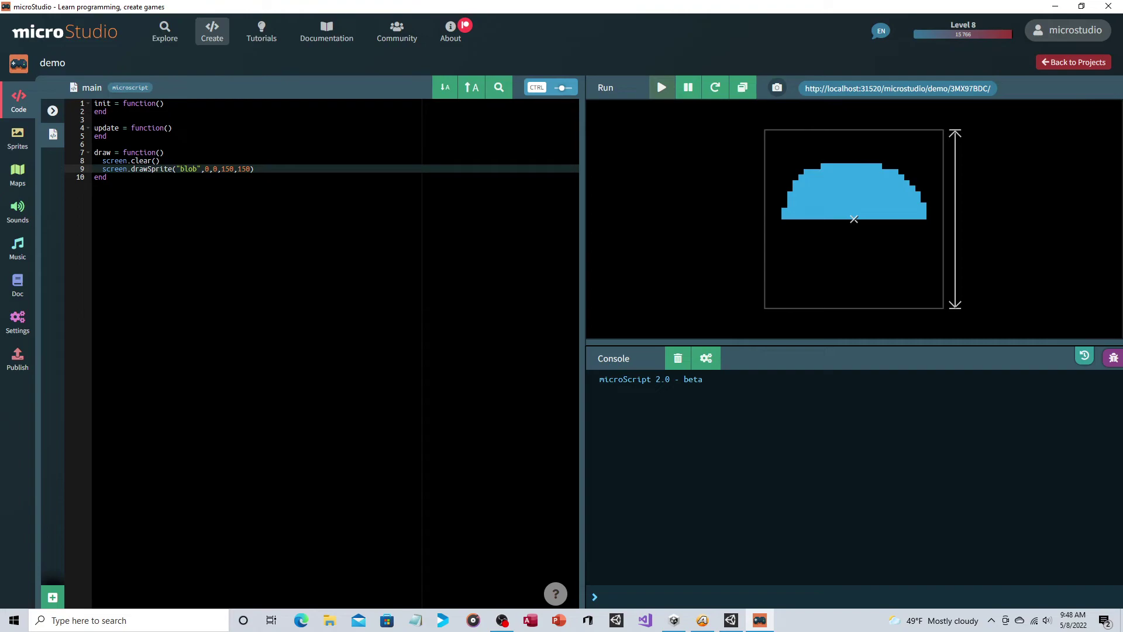
left_click(108, 177)
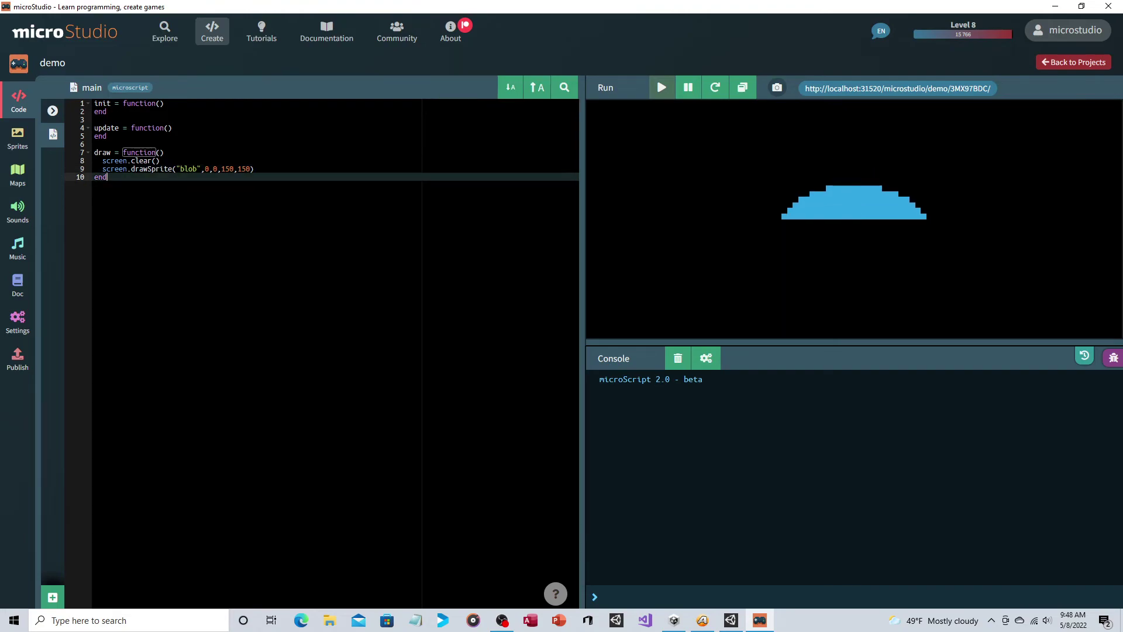